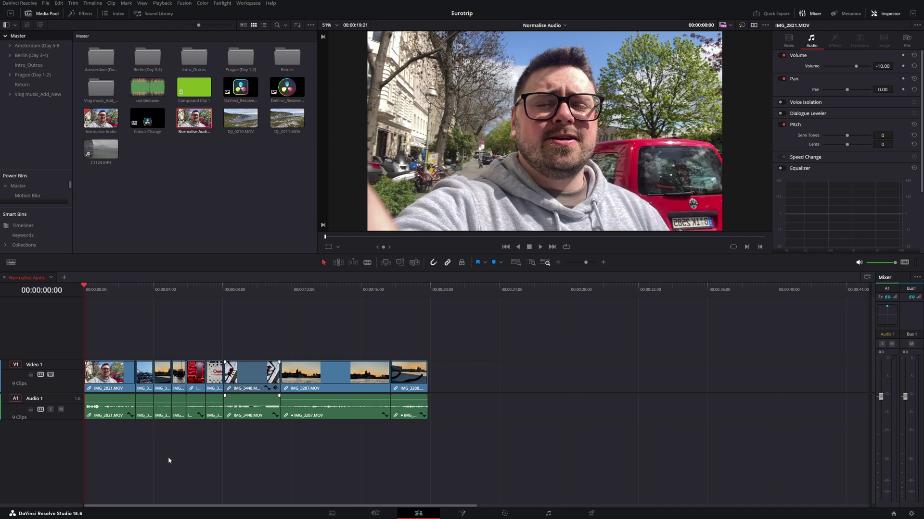
- Select the first clip IMG_2821.MOV and play it to hear its original audio
click(128, 415)
key(space)
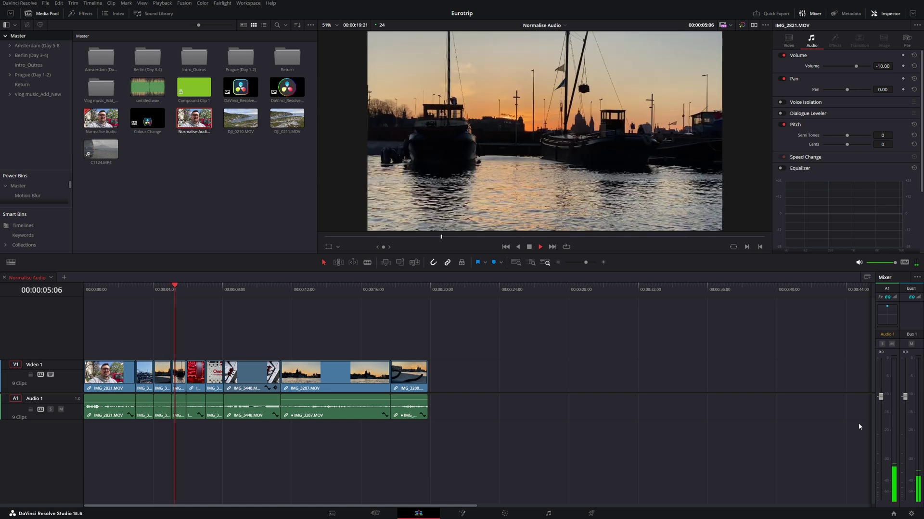
key(space)
key(Home)
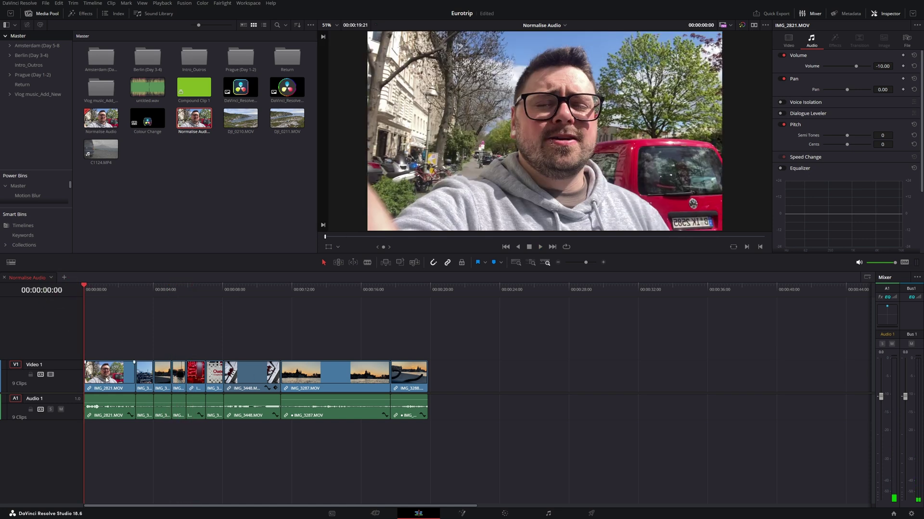
- Normalise the clip's audio to a -2.0 dBTP True Peak and play it back
right_click(117, 382)
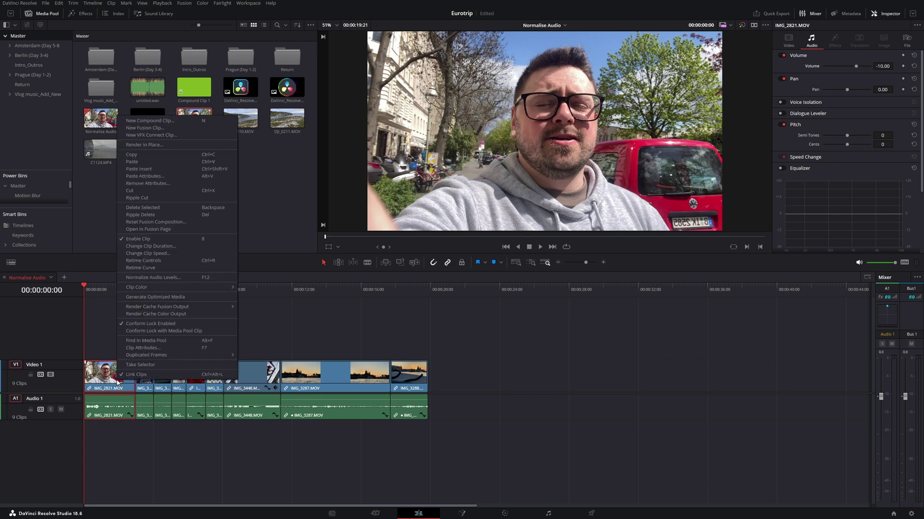
click(147, 278)
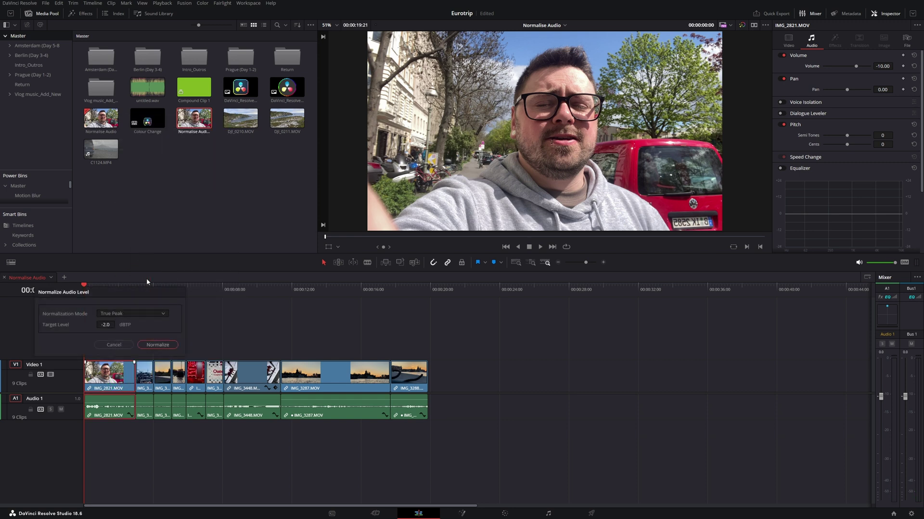
click(123, 311)
click(126, 332)
click(154, 345)
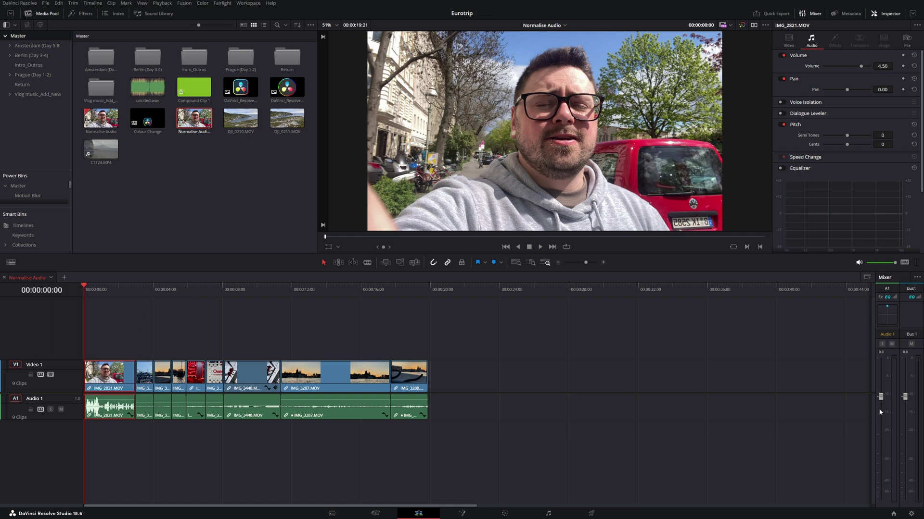
key(space)
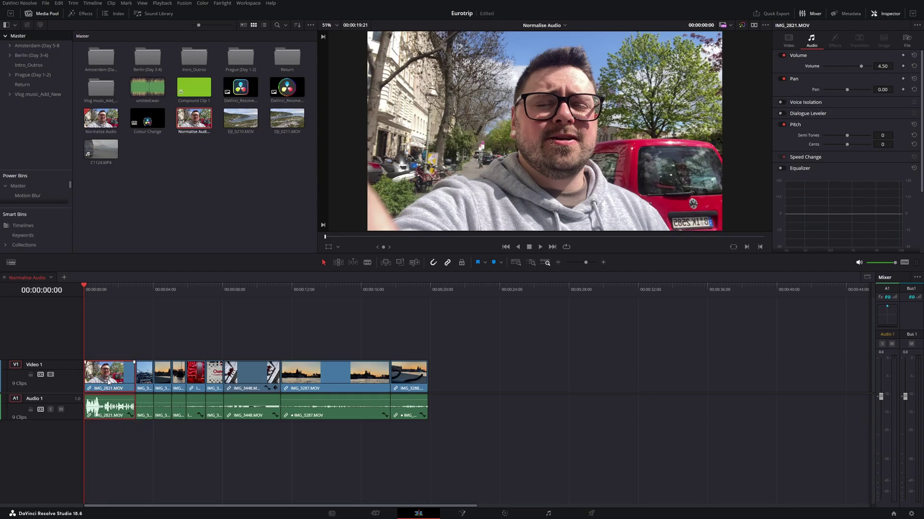
- Normalise the audio levels of all timeline clips together
key(ctrl+a)
right_click(108, 382)
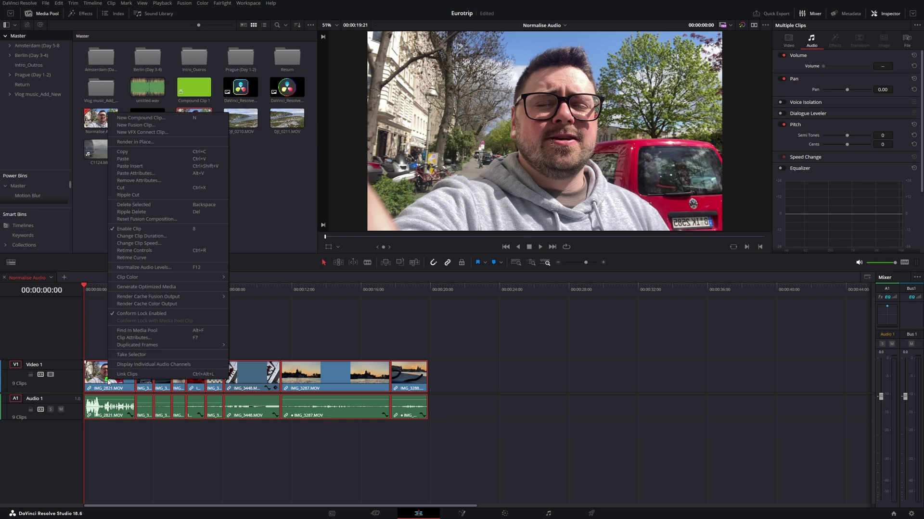
click(151, 267)
click(142, 353)
click(212, 464)
- Play back the normalised timeline, then undo the normalisation and reselect all clips
key(space)
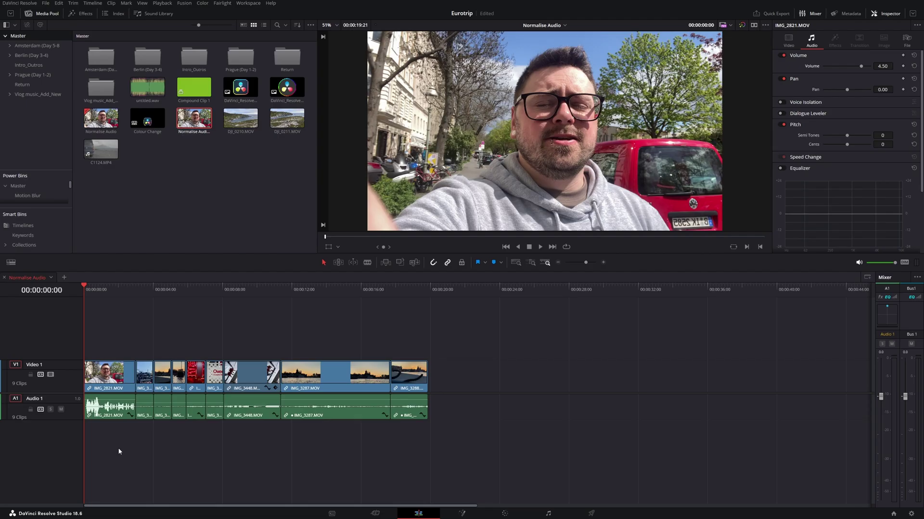
key(ctrl+z)
key(ctrl+a)
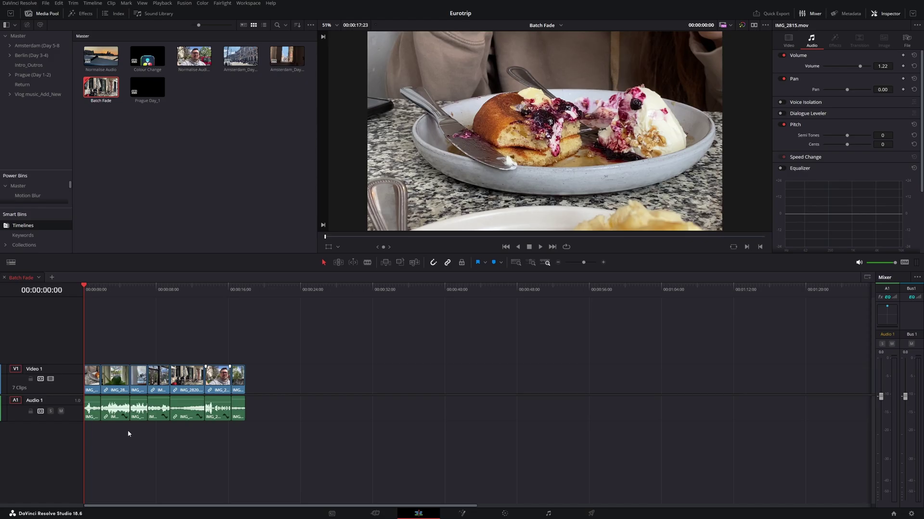
- On the Fairlight page, set Batch Fade Settings to 3-frame fades and 2-frame crossfades
click(549, 514)
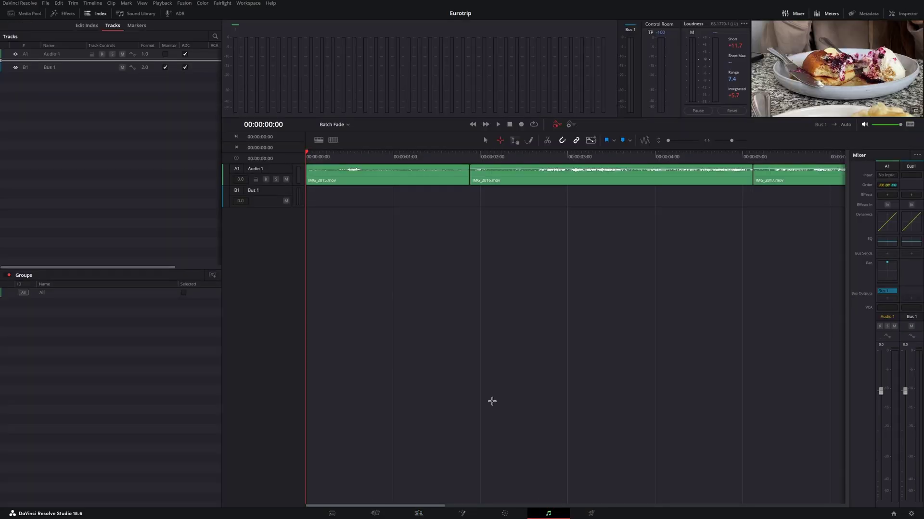
click(221, 4)
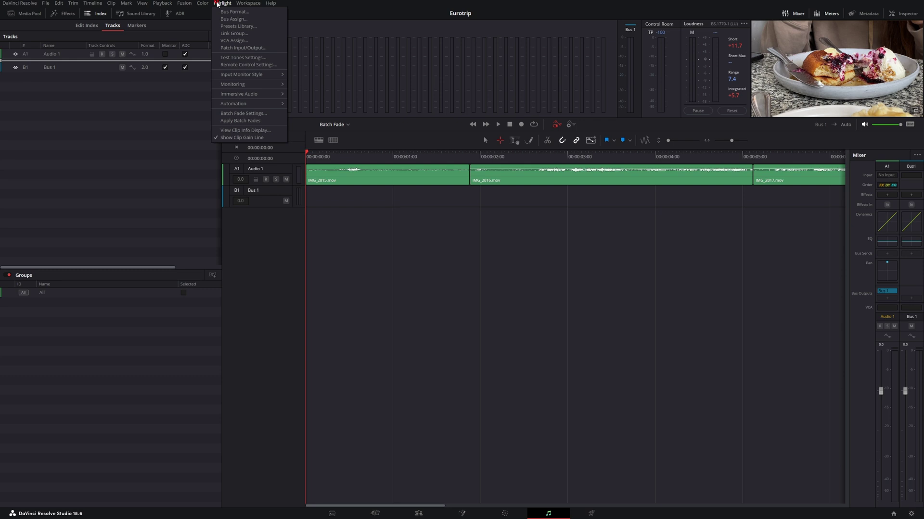
click(251, 114)
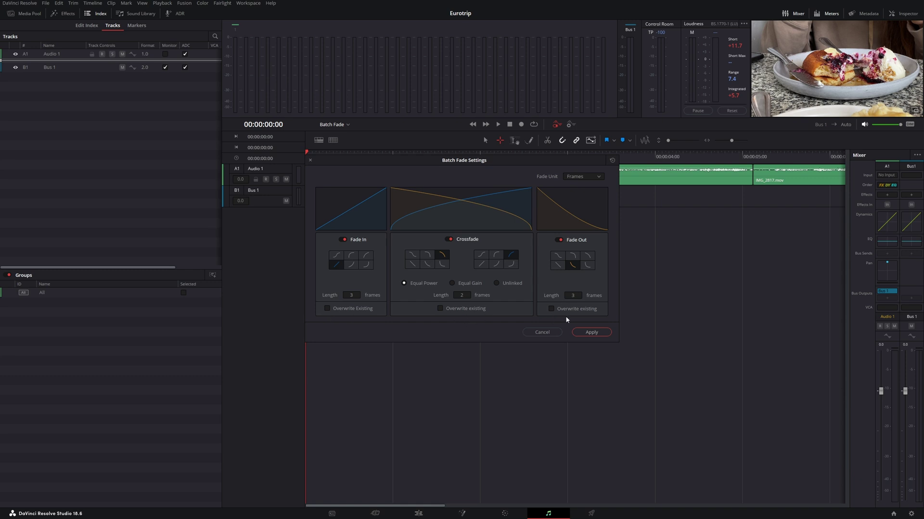
click(591, 333)
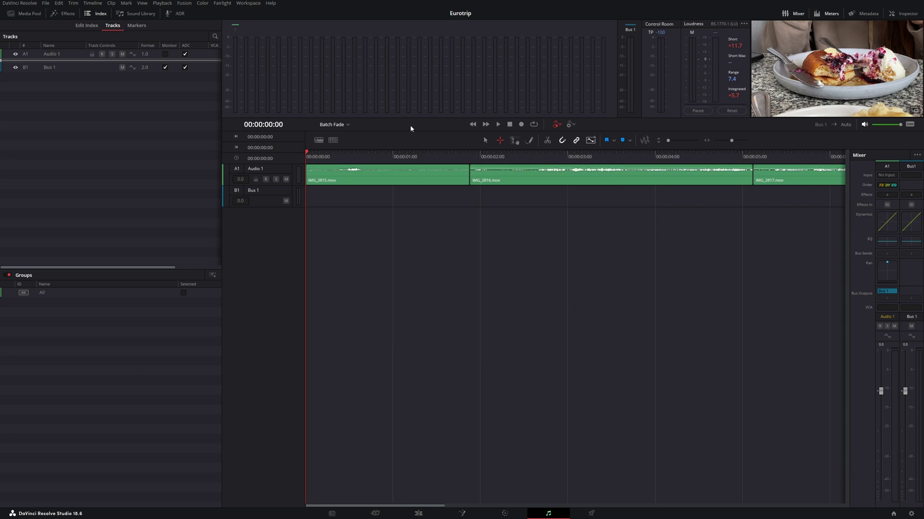
- Apply batch fades to every clip on track Audio 1, then return to the Edit page
scroll(318, 205, down, 5)
click(275, 181)
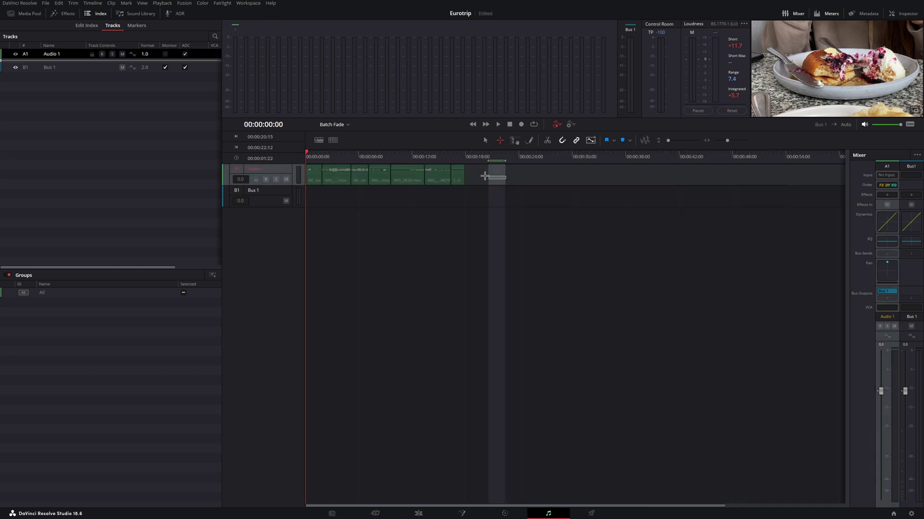
click(222, 3)
click(242, 121)
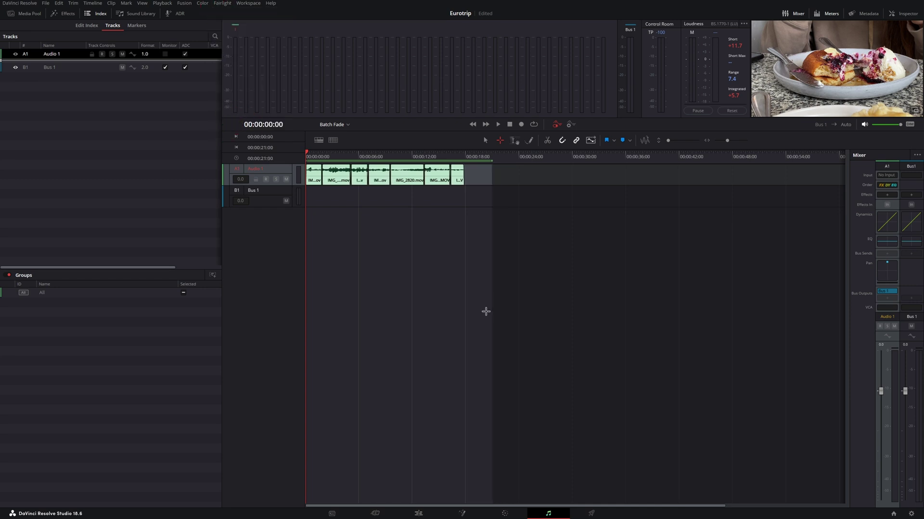
click(429, 514)
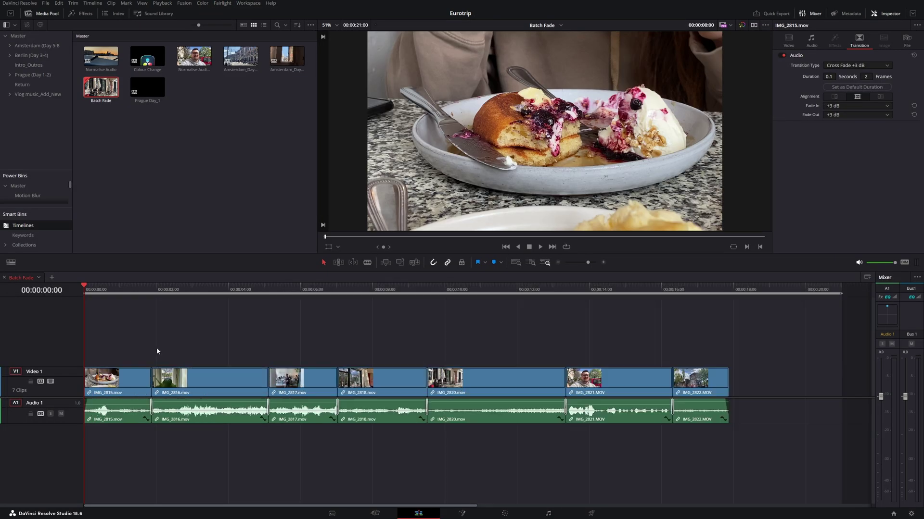
key(shift+z)
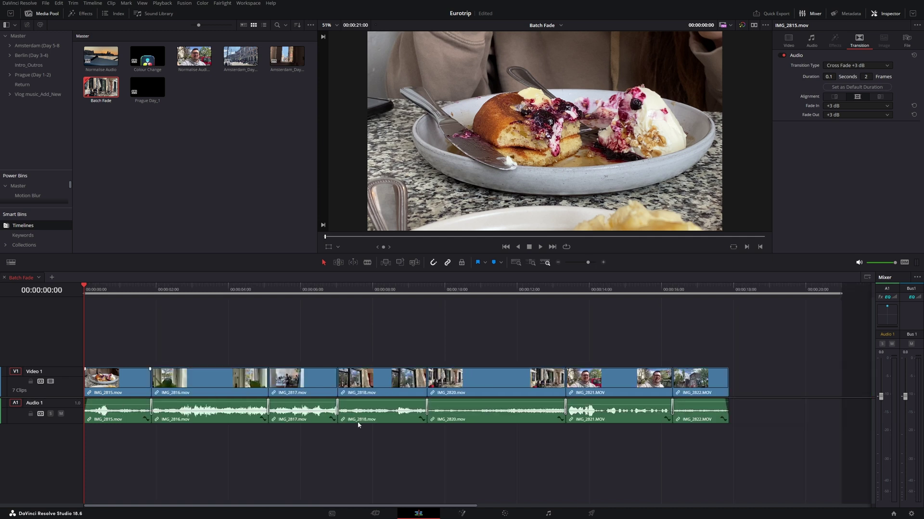
click(327, 296)
key(shift+z)
key(ctrl+minus)
key(ctrl+minus)
key(ctrl+minus)
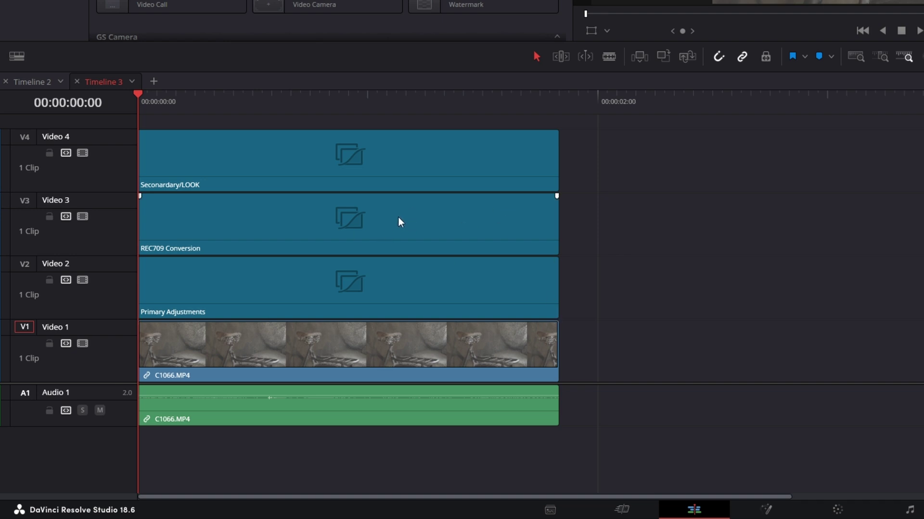
click(288, 232)
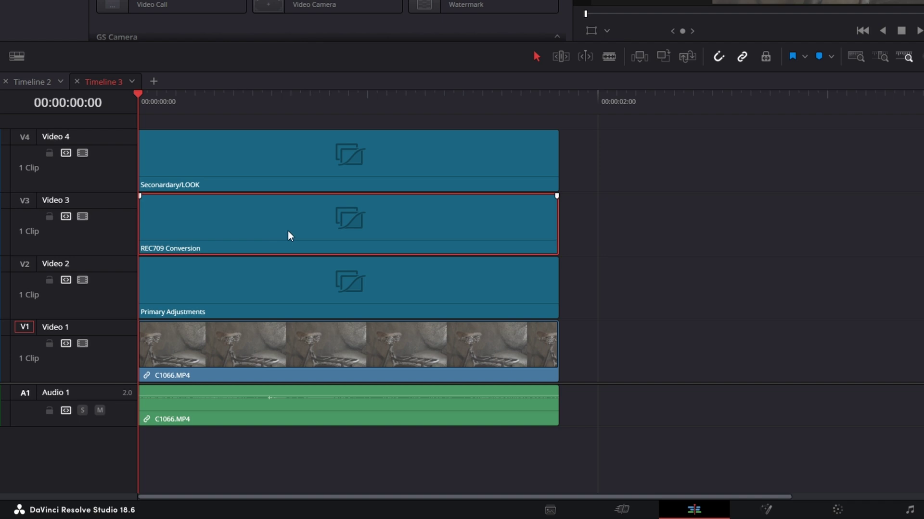
click(261, 291)
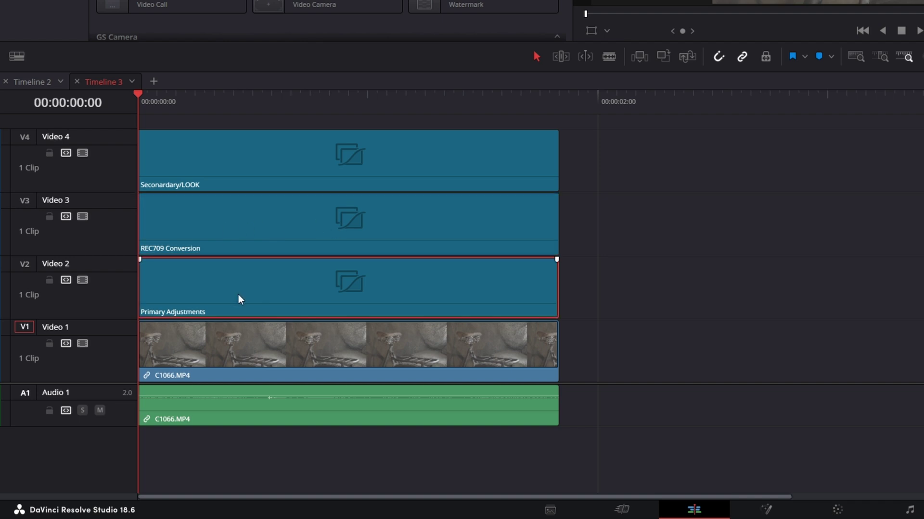
click(239, 176)
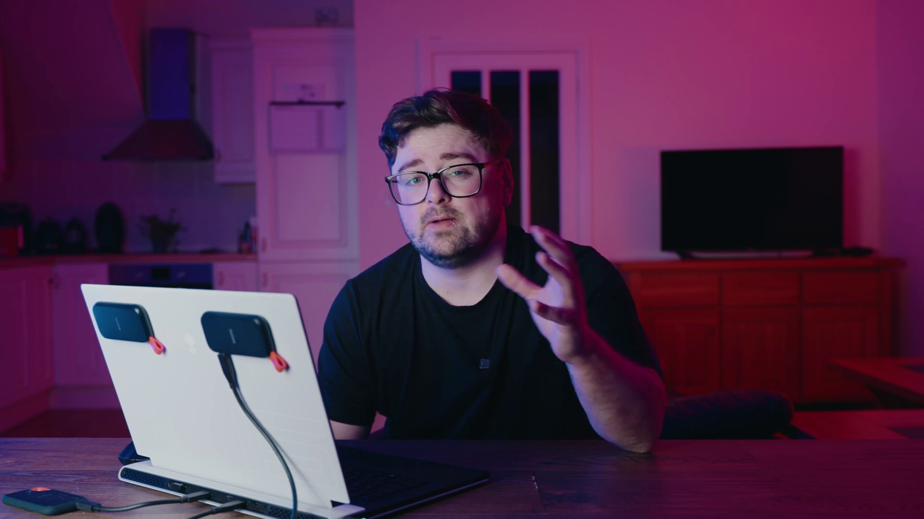
- Apply a Color Space Transform effect to node 01 on the Color page
click(667, 161)
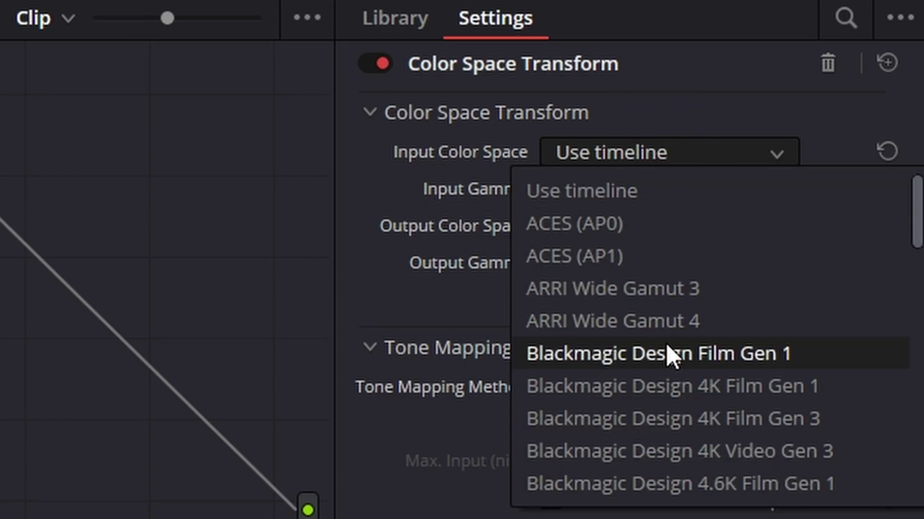
scroll(686, 405, down, 12)
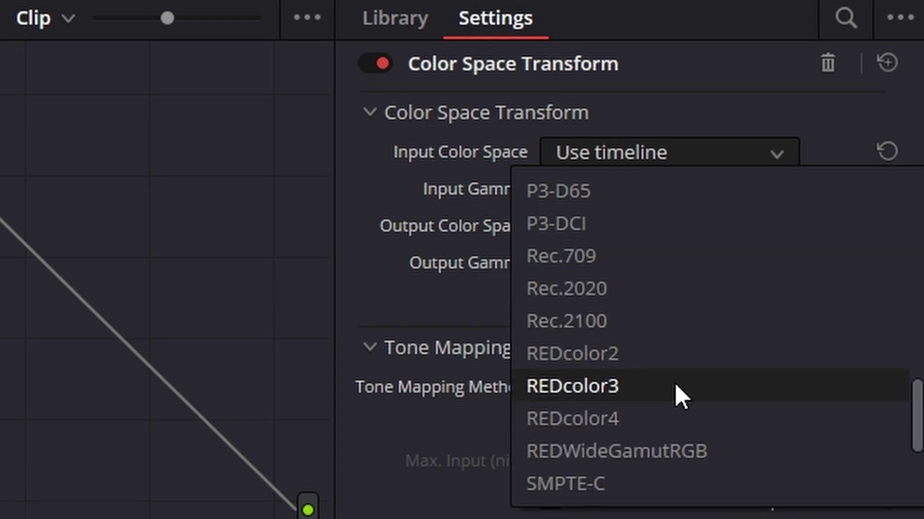
scroll(669, 406, down, 3)
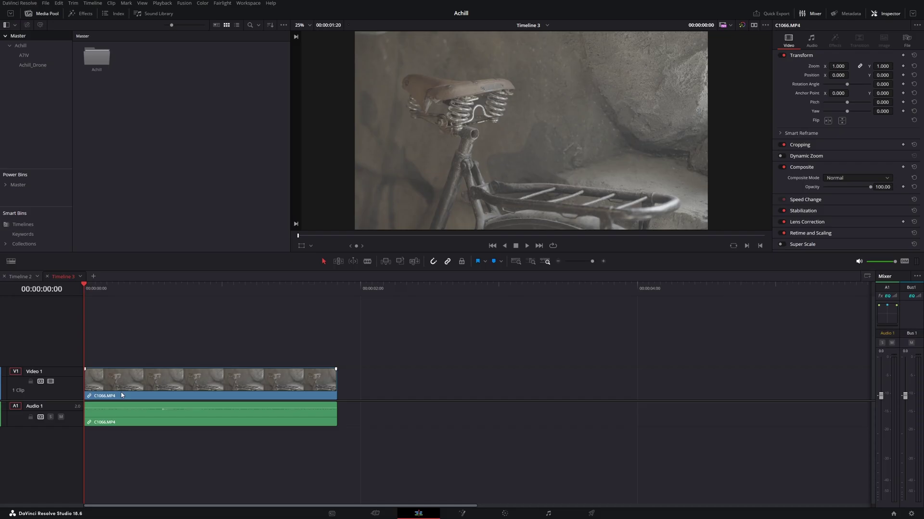
click(501, 514)
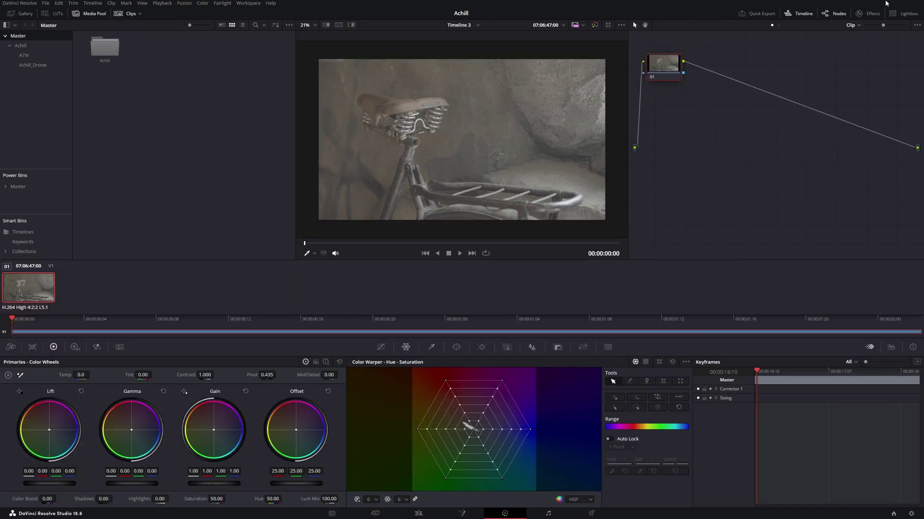
click(872, 14)
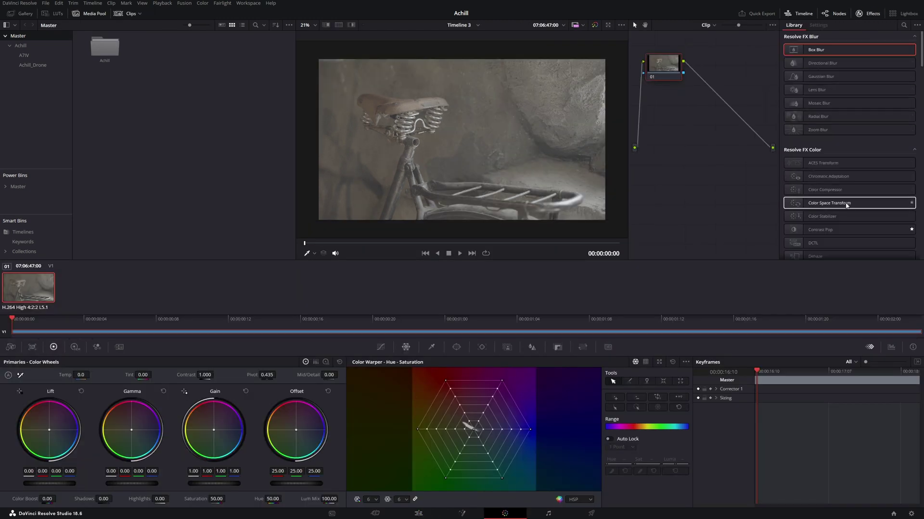
drag(912, 204, 682, 64)
- Set input to Sony S-Gamut3.Cine with Sony S-Log3 gamma, then review Color Management settings
click(861, 57)
scroll(866, 115, down, 3)
click(872, 115)
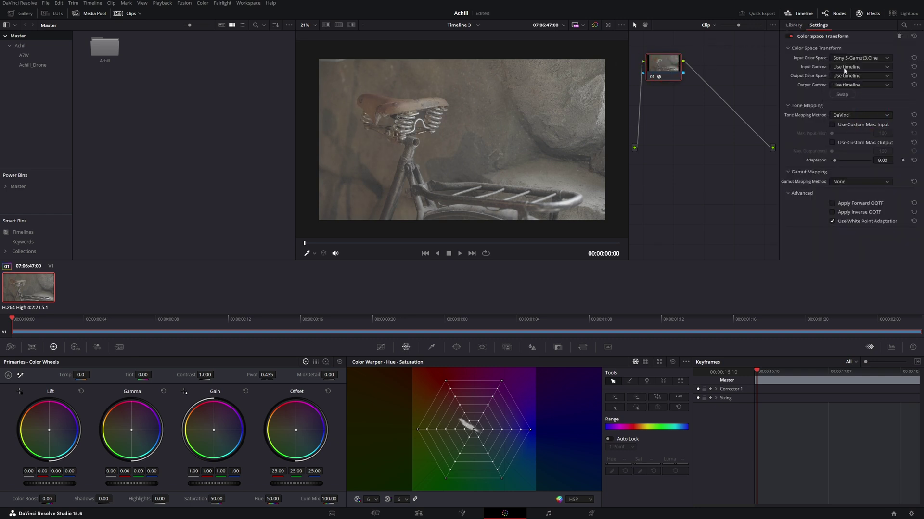
click(843, 67)
scroll(861, 110, down, 3)
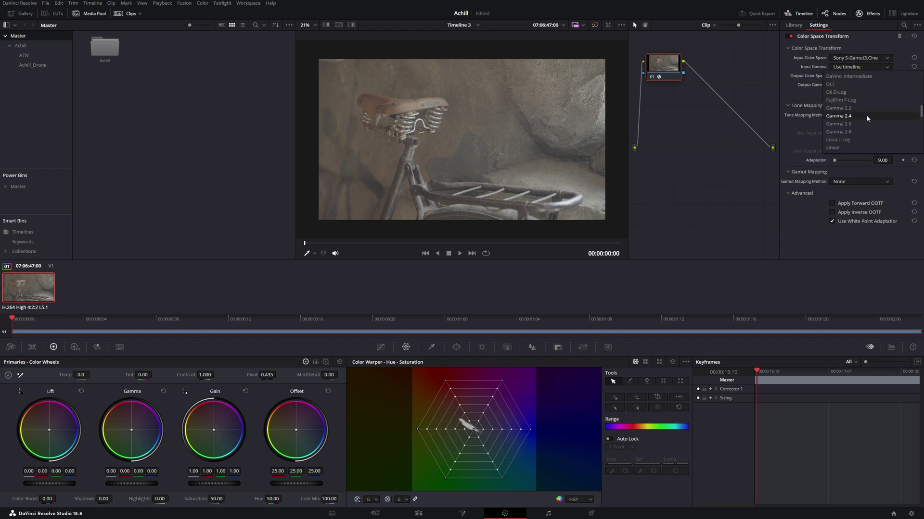
scroll(864, 134, down, 10)
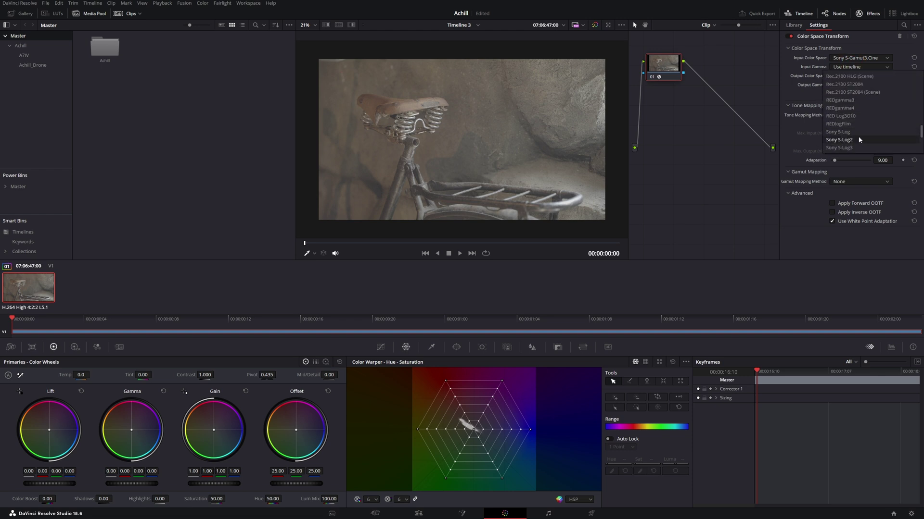
click(861, 147)
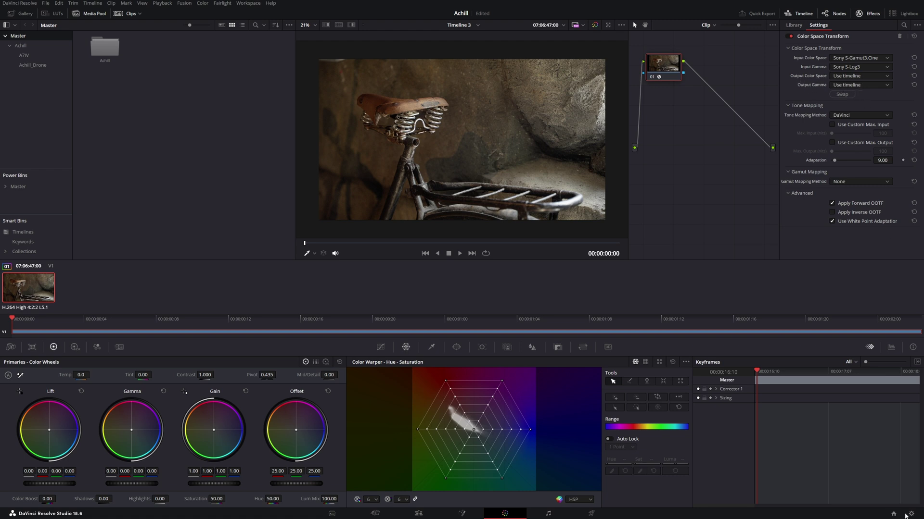
click(907, 515)
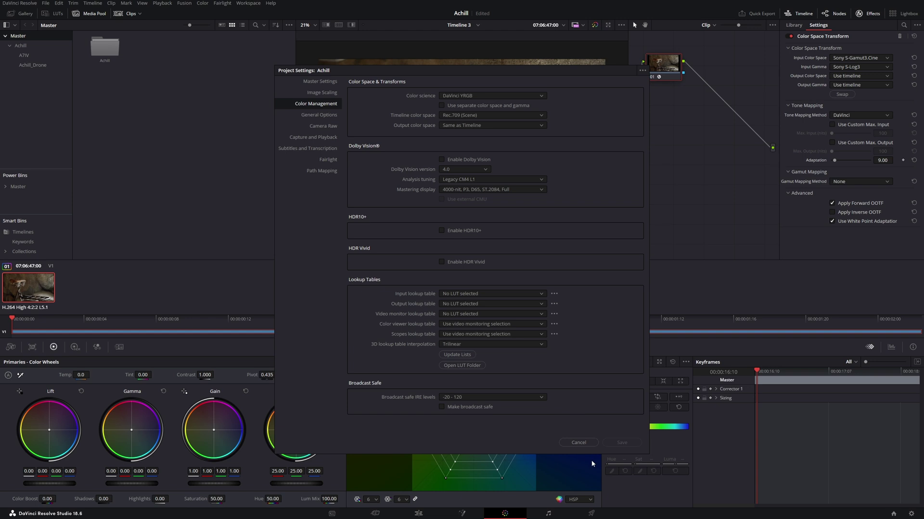
click(588, 442)
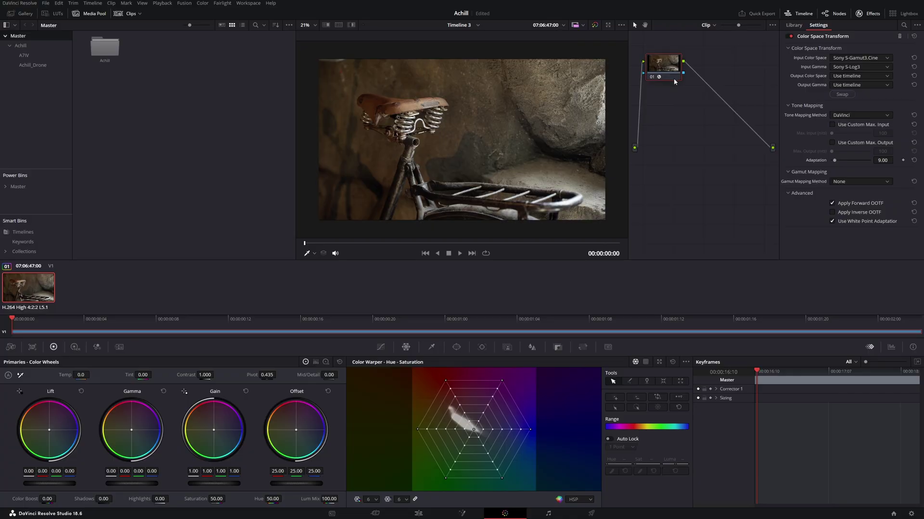
- Add a serial node after node 01 and raise the Offset wheel to about 26.70
key(alt+s)
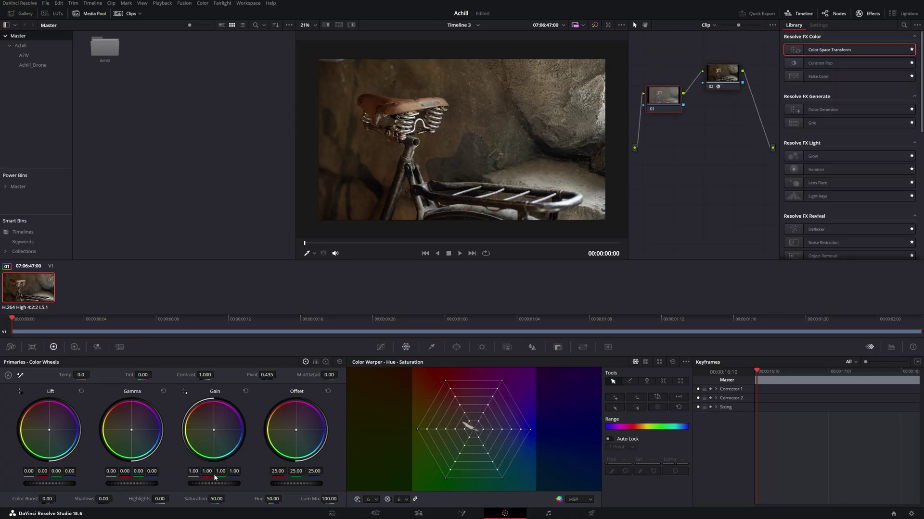
drag(296, 484, 308, 484)
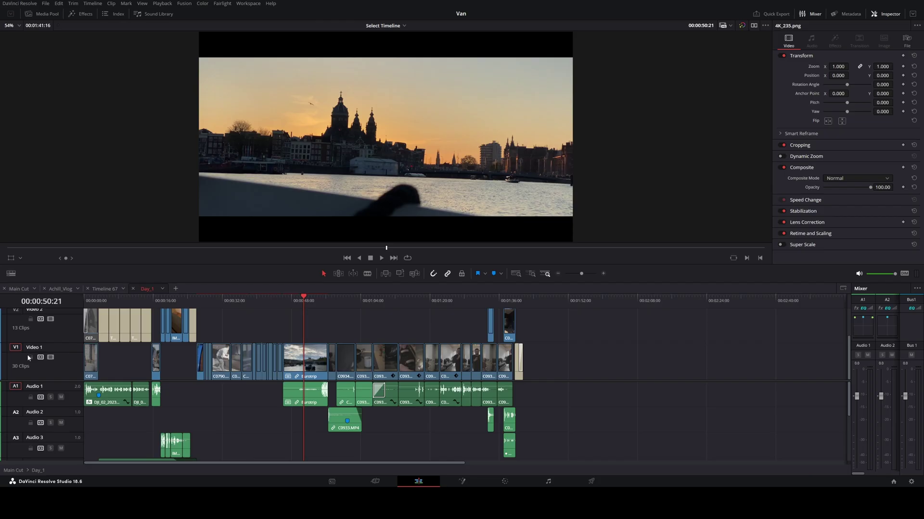
- Lock and then unlock the Video 1 and Audio 1 tracks
click(30, 357)
click(30, 397)
click(31, 357)
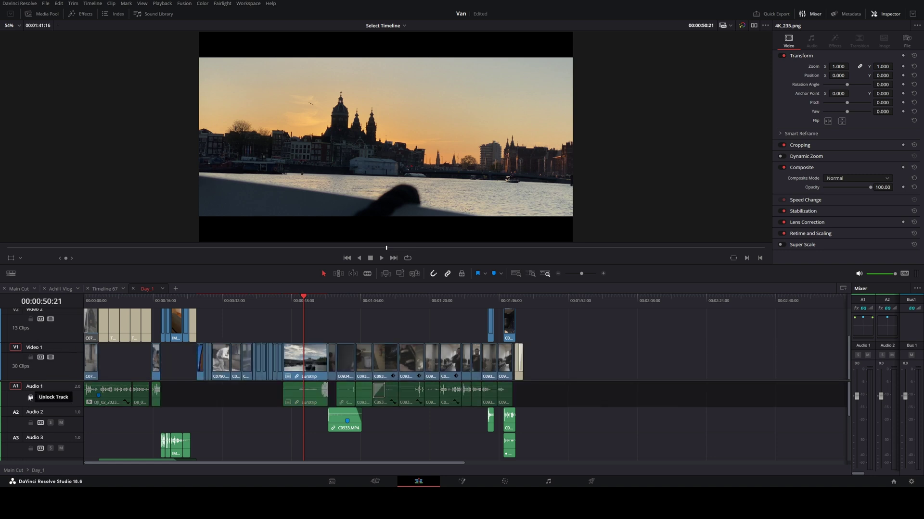
click(30, 398)
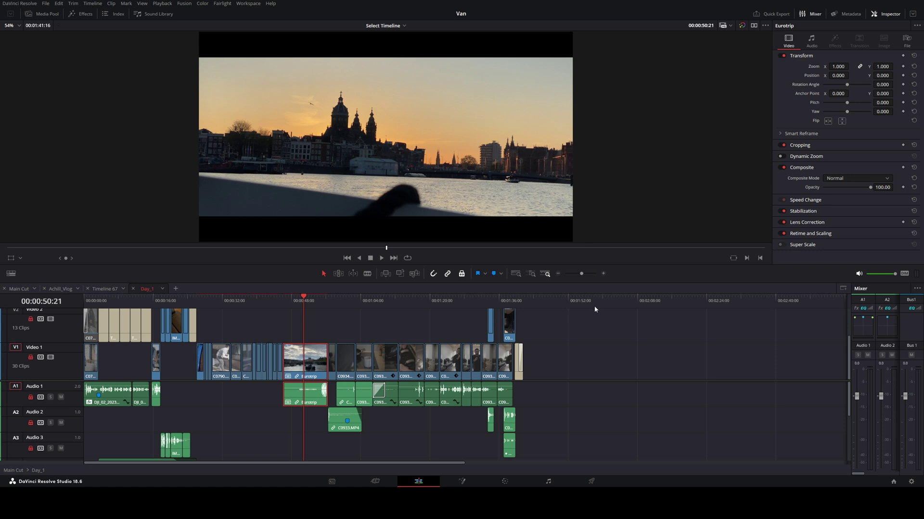
- Park the playhead past the edit and deselect the Eurotrip clip
click(535, 317)
click(274, 337)
click(299, 302)
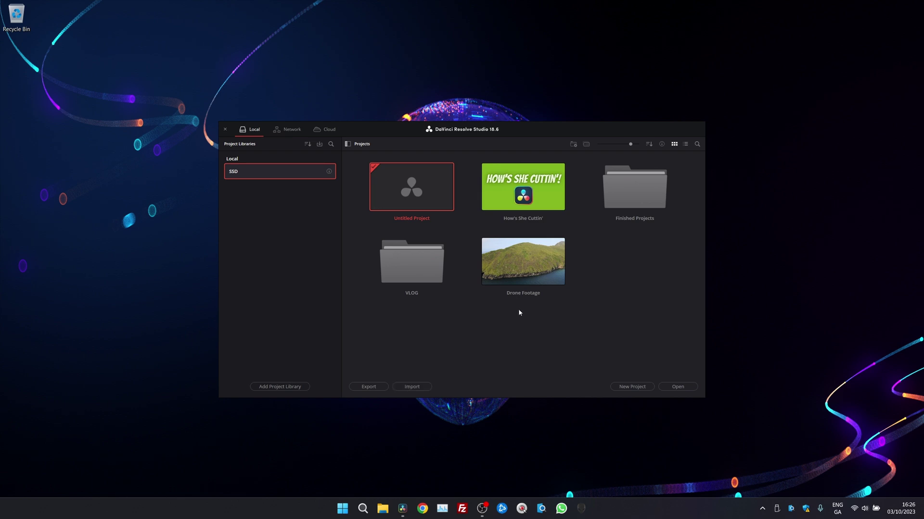
- Open the VLOG folder in the Project Manager and glance at the sort options
double_click(412, 263)
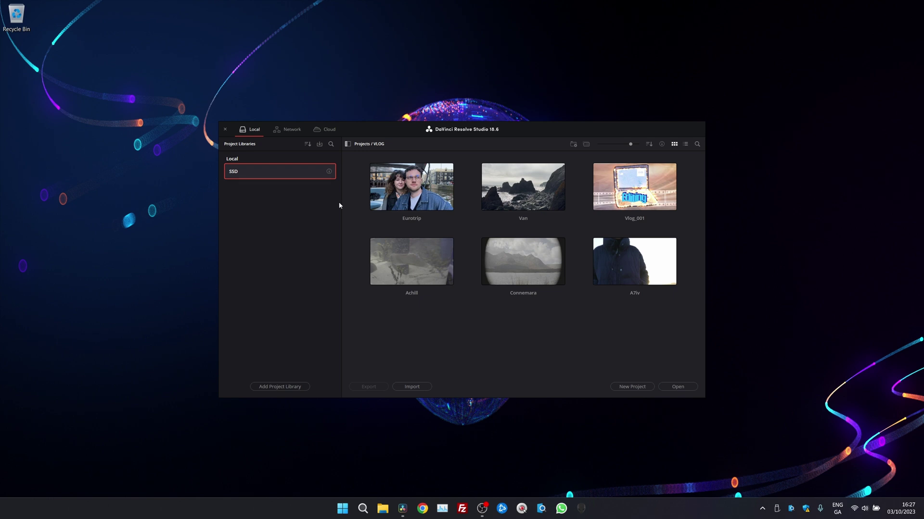
click(292, 170)
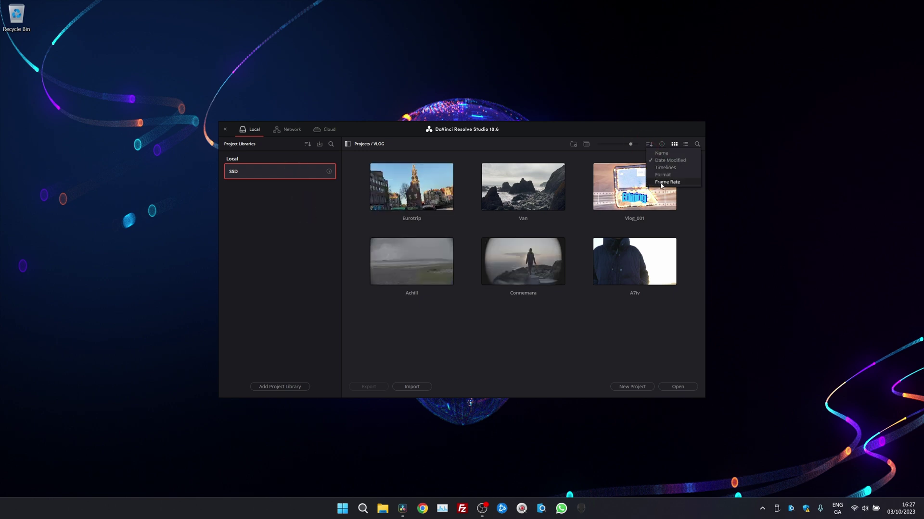
click(592, 142)
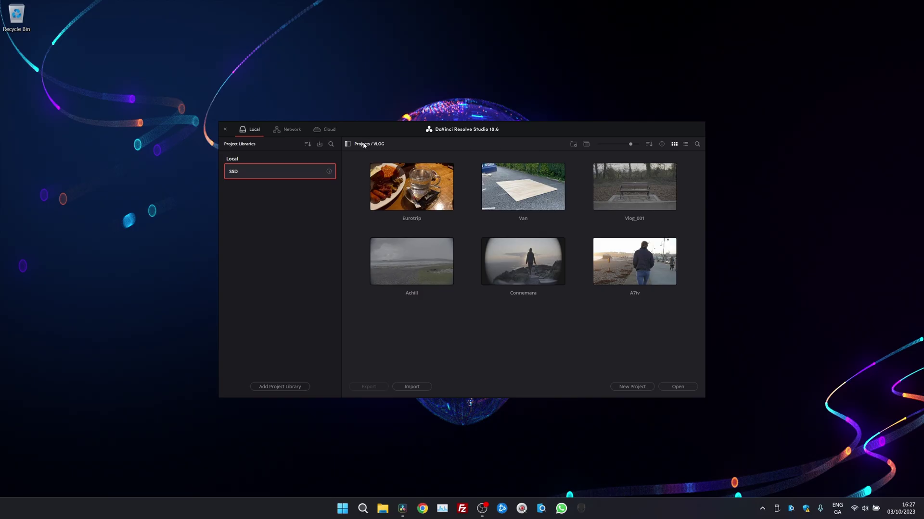
- Go back to the top-level Projects list via the breadcrumb
click(362, 145)
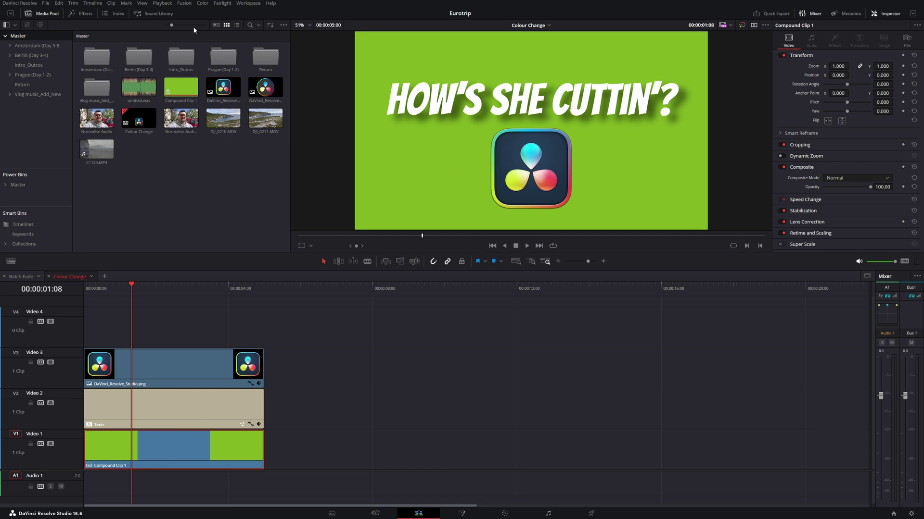
- Apply the Open FX Color Generator to the compound clip on Video 1
click(84, 14)
click(34, 113)
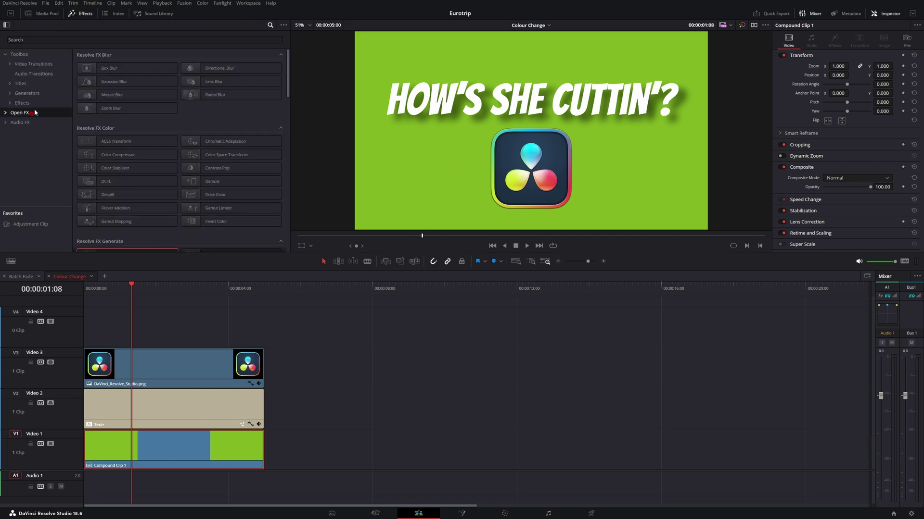
text(colo)
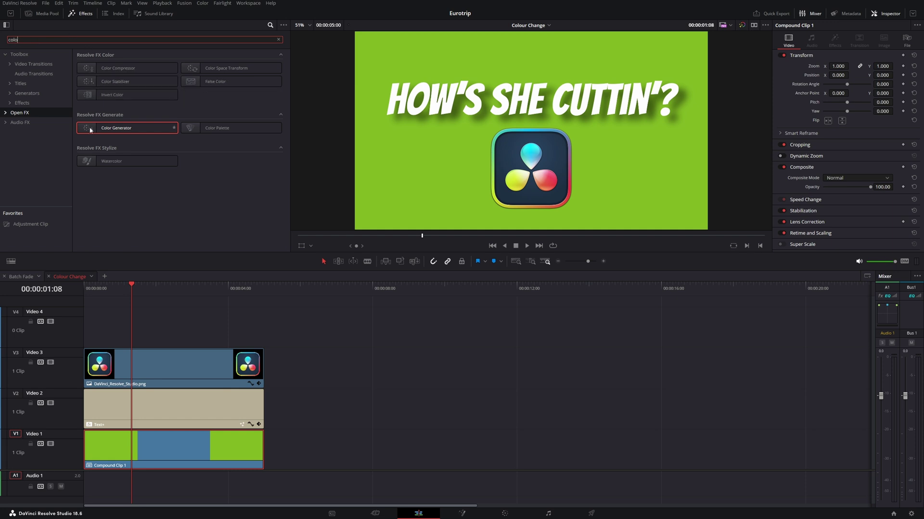
drag(90, 130, 148, 446)
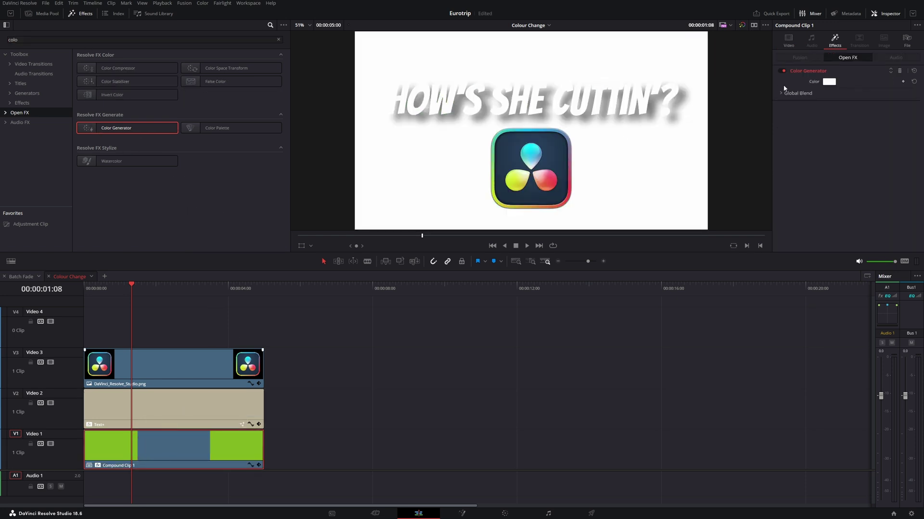
- Set the Color Generator's colour to dark green #00aa00
click(828, 82)
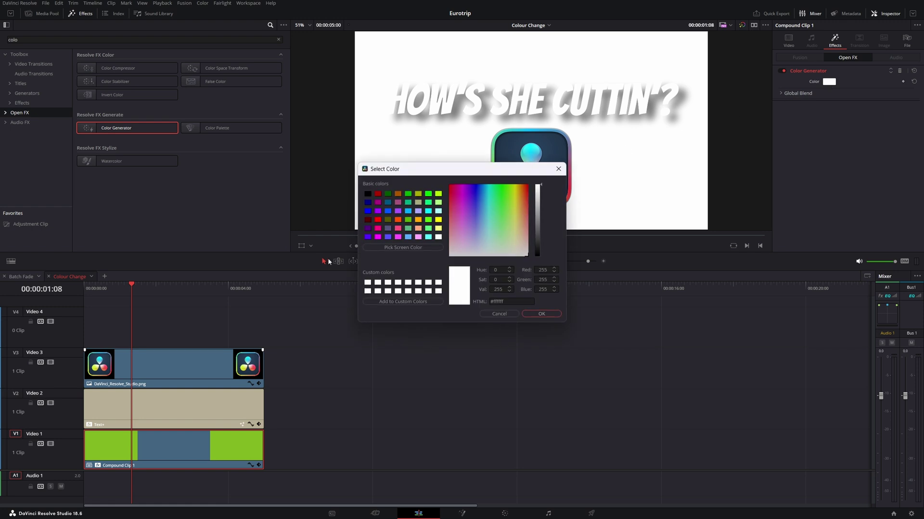
click(388, 237)
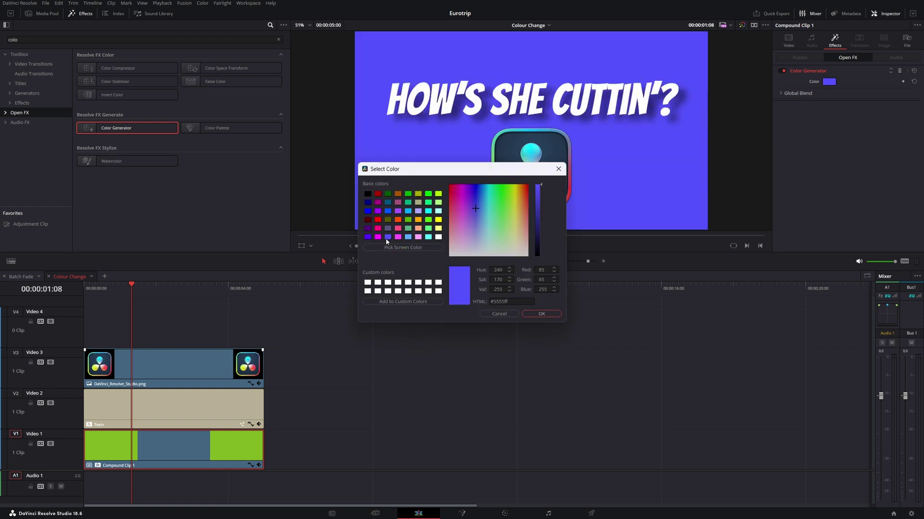
click(428, 194)
click(410, 195)
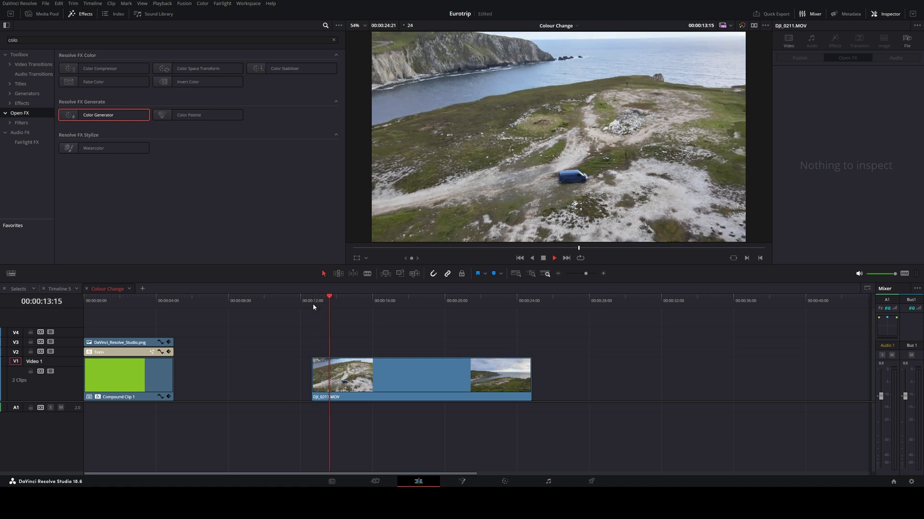
- Add a Magic Mask to the drone clip at its end and track it backward
key(ctrl+minus)
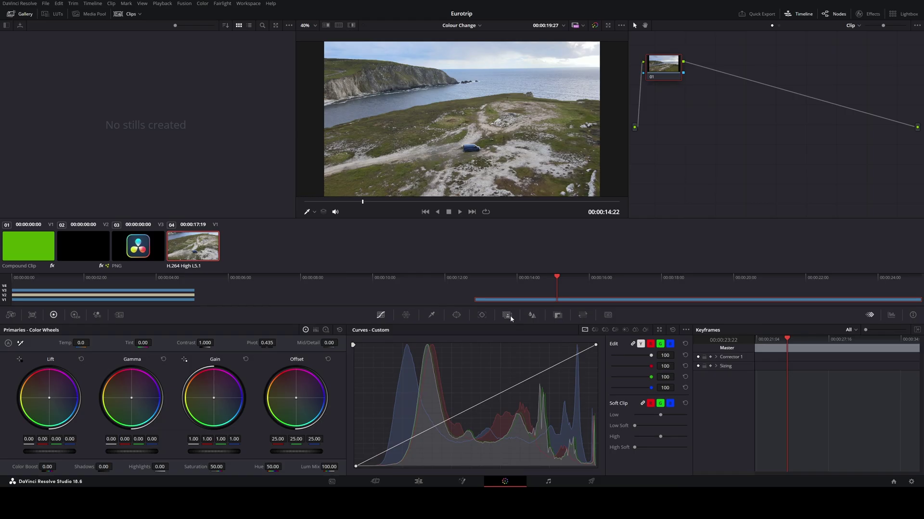
click(509, 317)
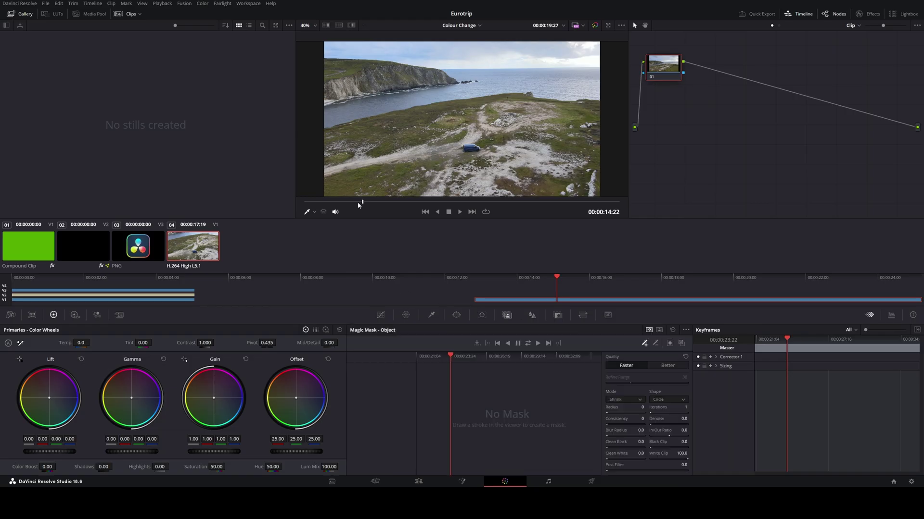
drag(365, 203, 627, 201)
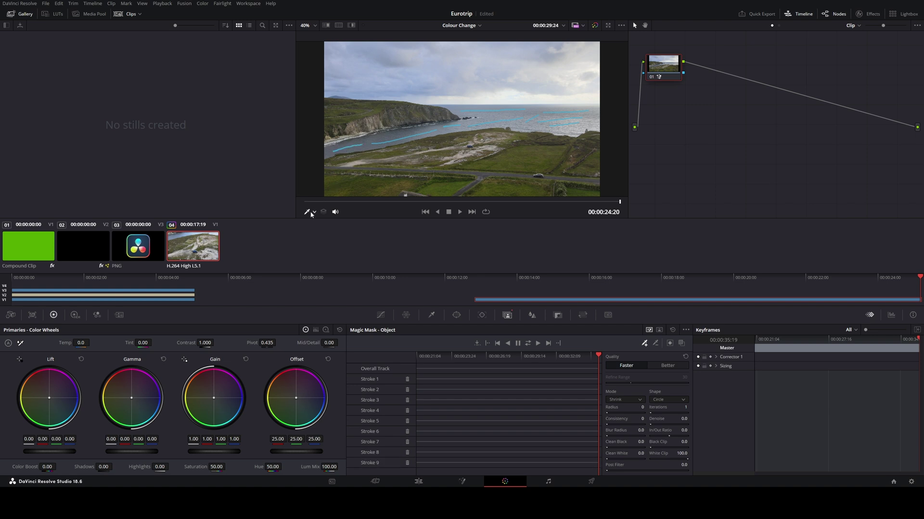
click(527, 344)
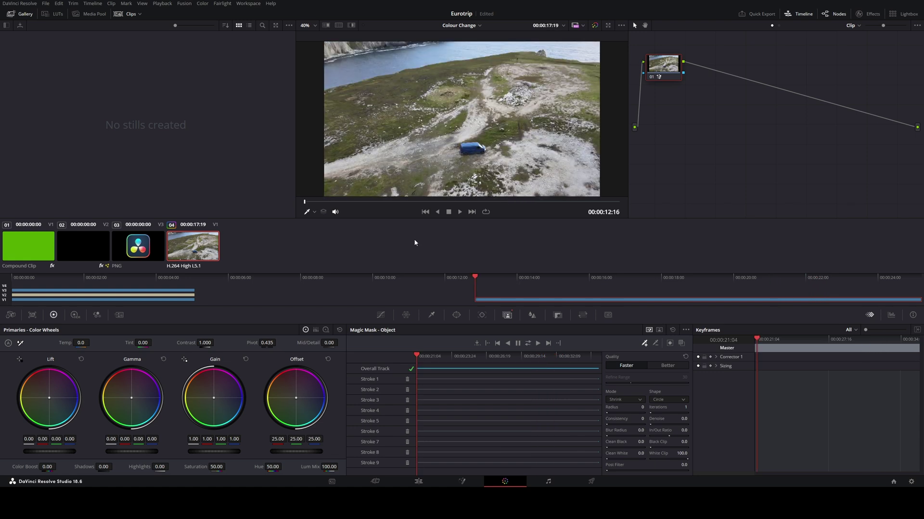
- Switch the drone clip's Color Warper to an 8-point hue grid and play from about 12 seconds
click(405, 315)
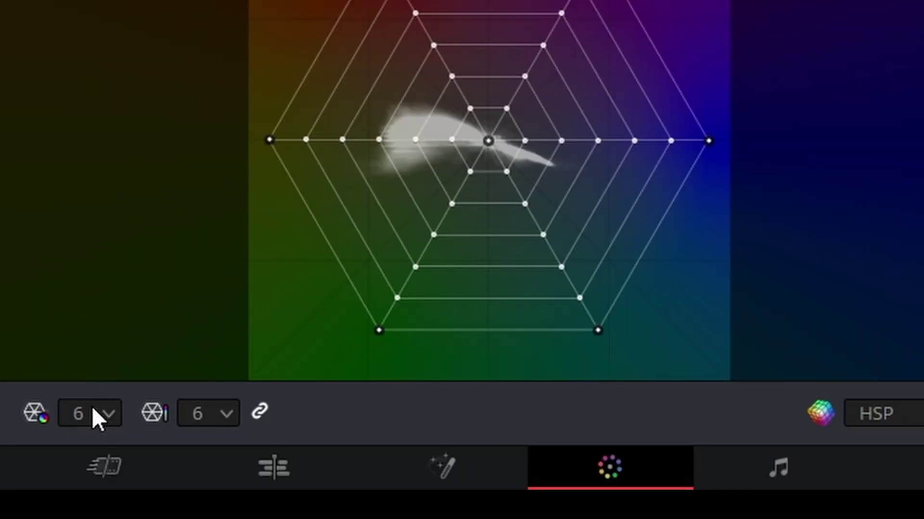
click(99, 418)
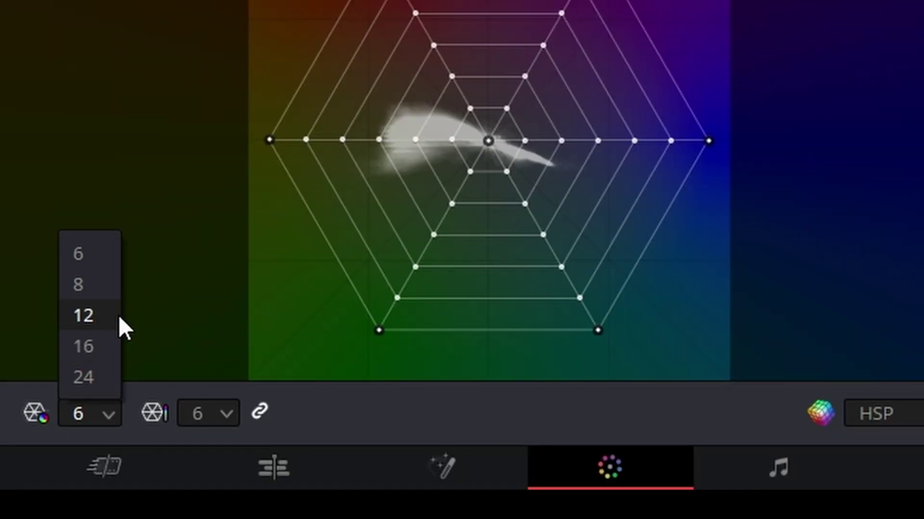
click(110, 284)
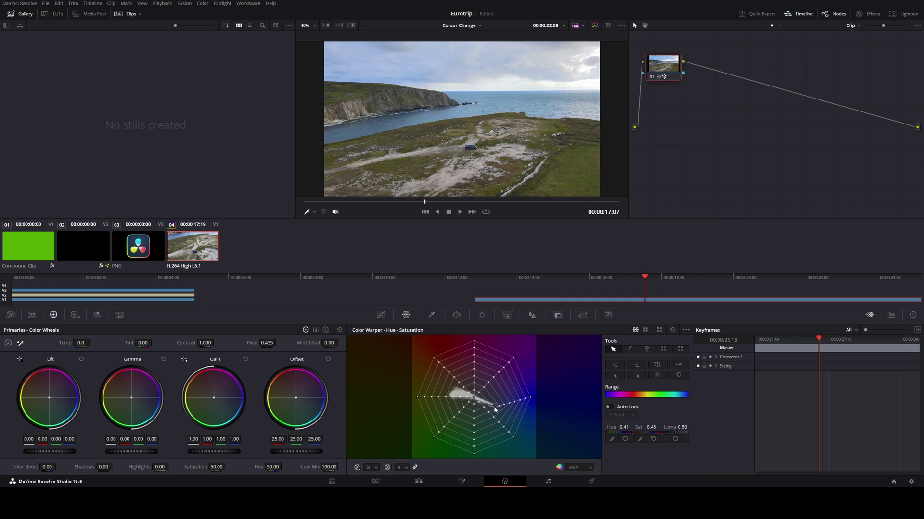
click(327, 202)
key(space)
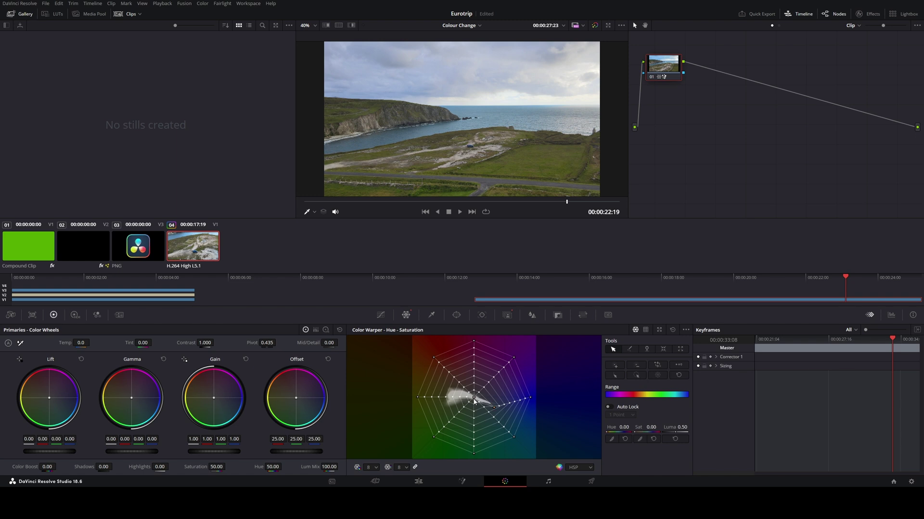
- Drag a warper point to shift the sea's blue toward magenta, then scrub the Selects timeline from 00:00:08:03
drag(474, 401, 447, 402)
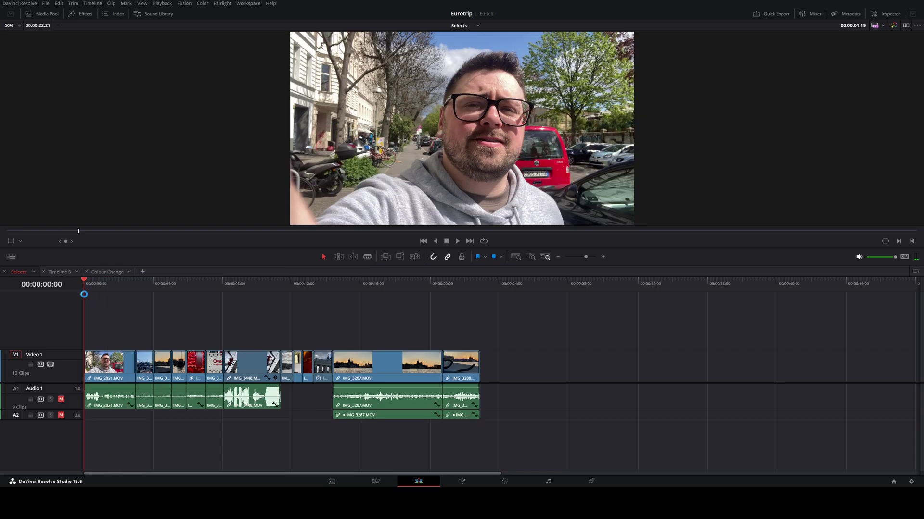
click(225, 283)
mouse_move(229, 289)
mouse_down()
mouse_move(139, 295)
mouse_move(229, 294)
mouse_up()
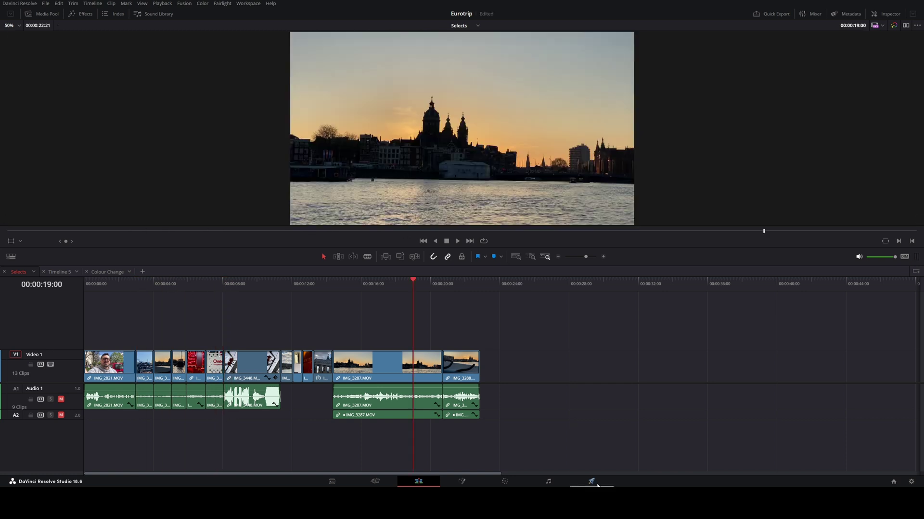
- On the Deliver page, set the render to Individual clips with the name Batch_Export
click(591, 482)
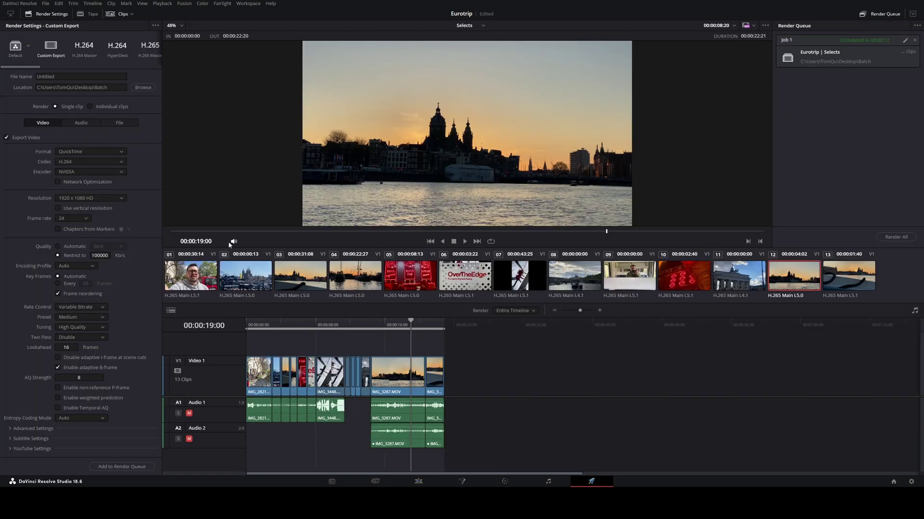
click(90, 106)
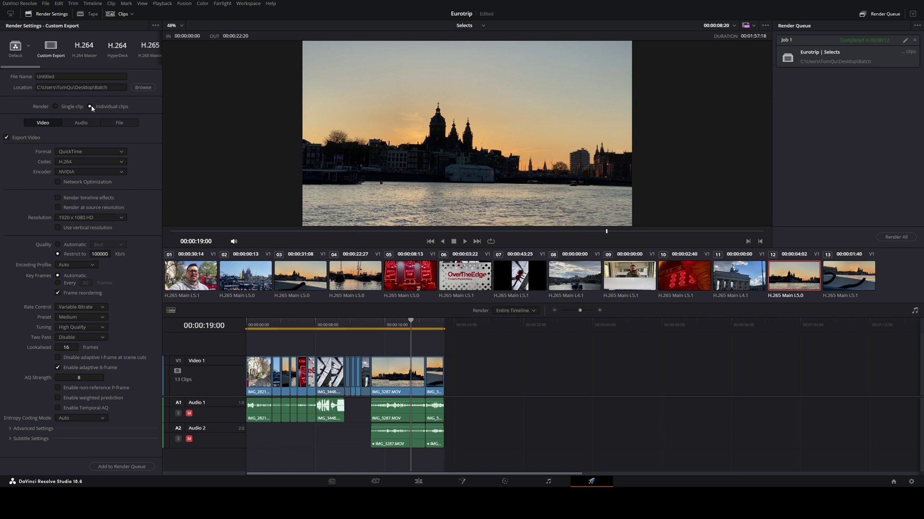
double_click(45, 77)
text(Batch_Export)
key(Return)
- Enable Use unique filenames, render the Batch_Export job and select the exported clips
click(120, 123)
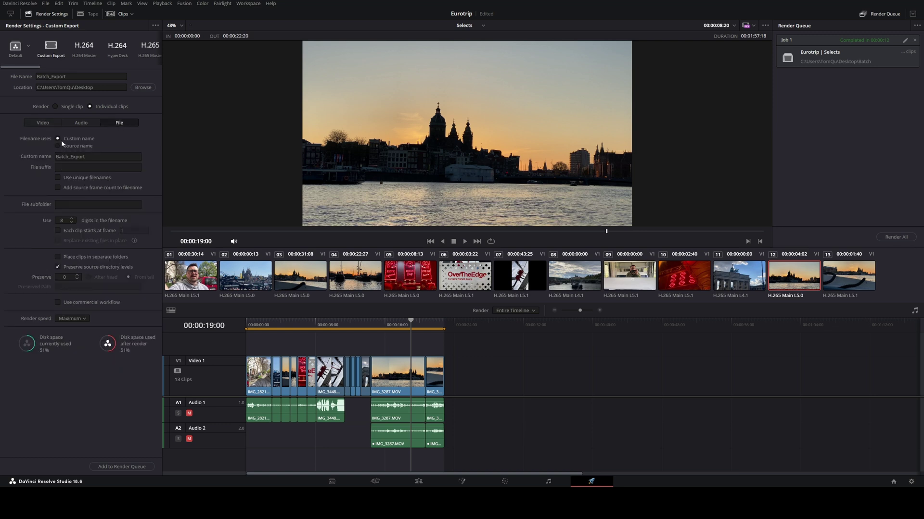
click(58, 177)
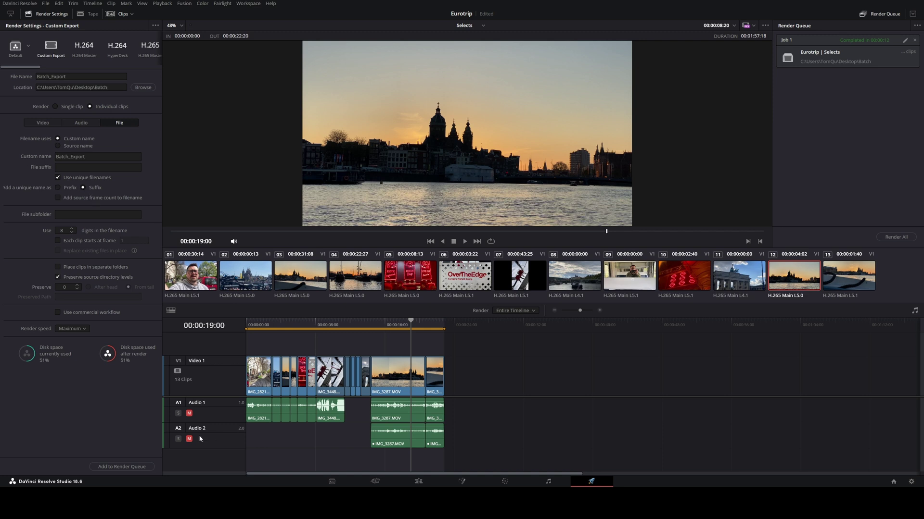
click(894, 237)
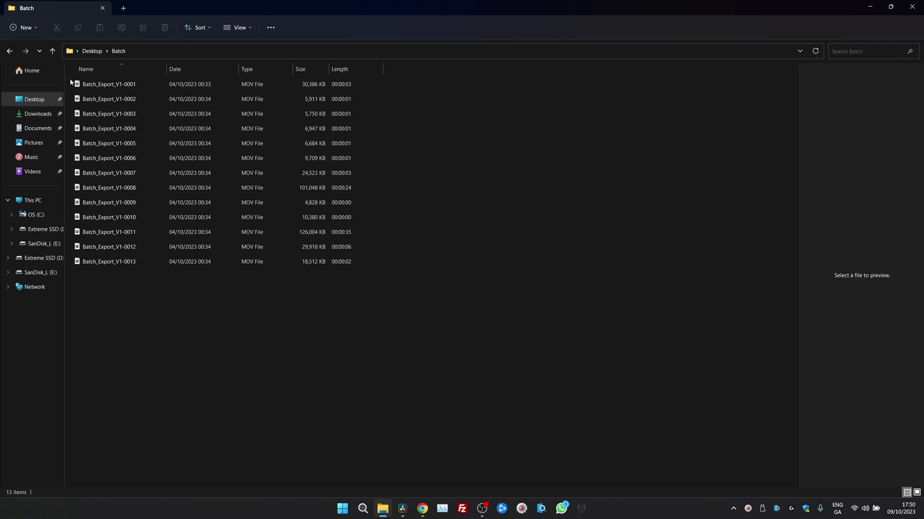
drag(70, 82, 524, 312)
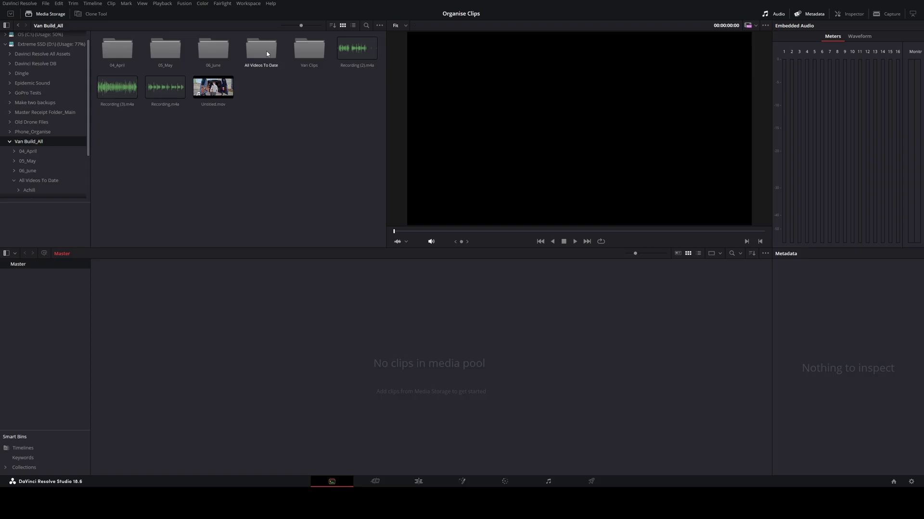
- Open All Videos To Date in Media Storage and drag the Achill clips into the Media Pool
double_click(268, 54)
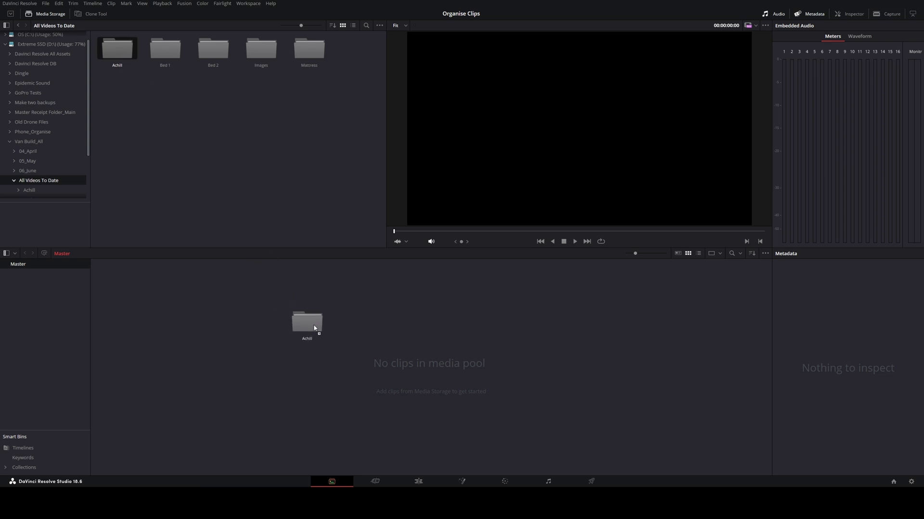
drag(313, 327, 273, 325)
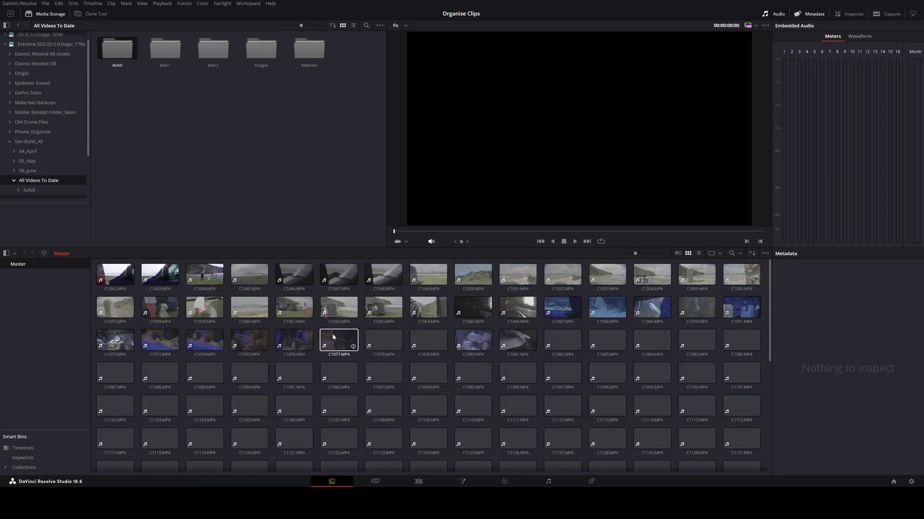
scroll(308, 331, down, 5)
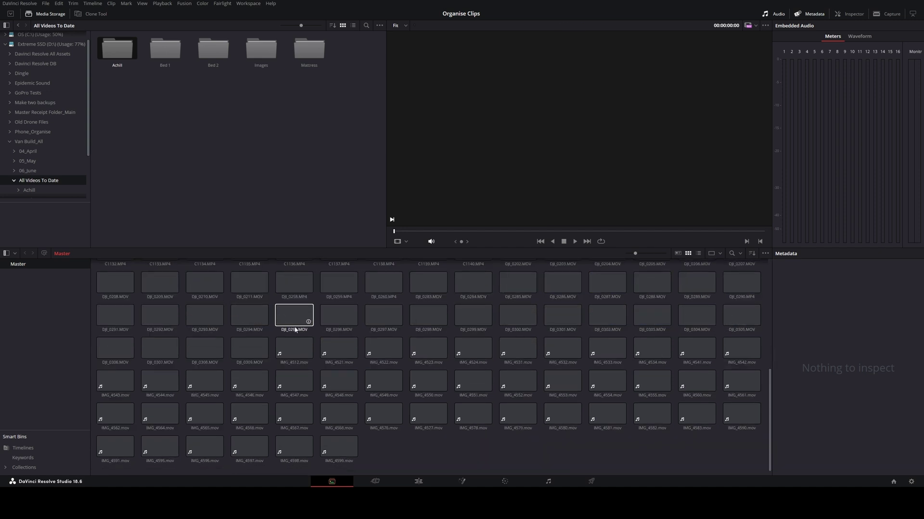
scroll(404, 443, up, 5)
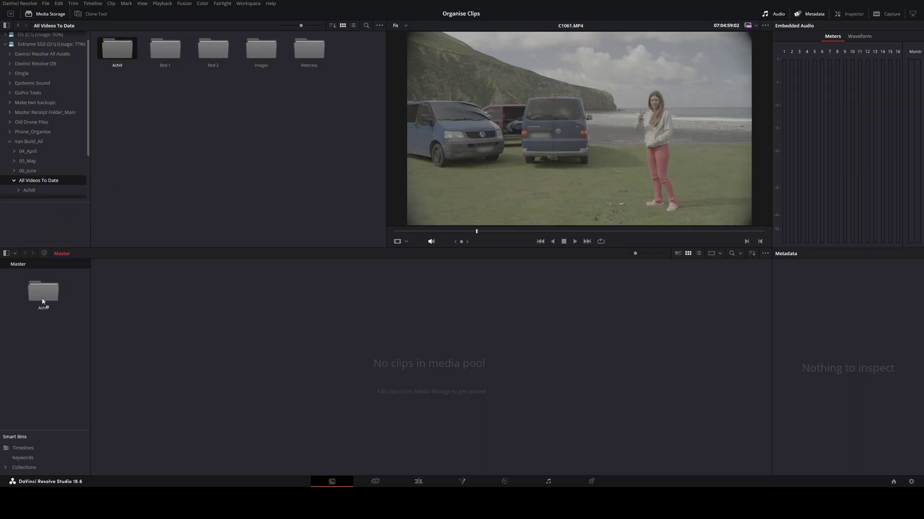
- Import the Achill folder with its subfolders as bins and browse the Phone and Achill_Drone bins
drag(42, 301, 42, 302)
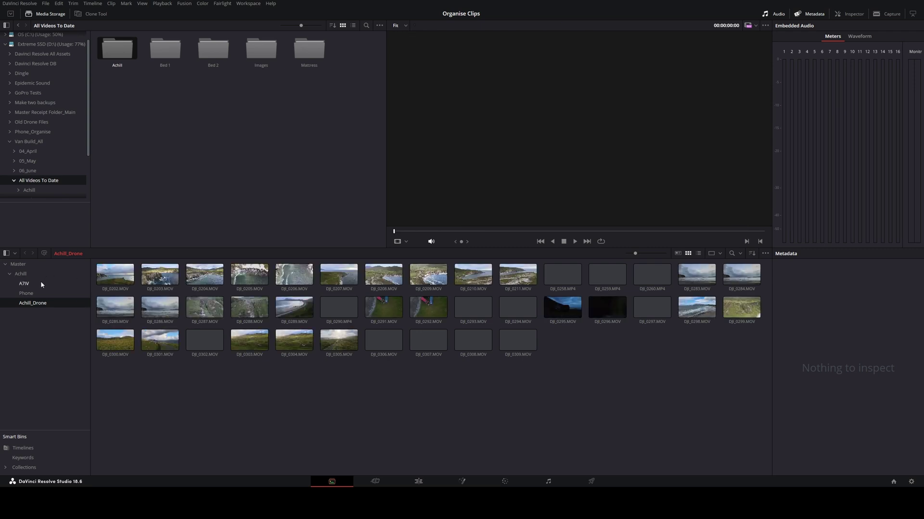
click(40, 292)
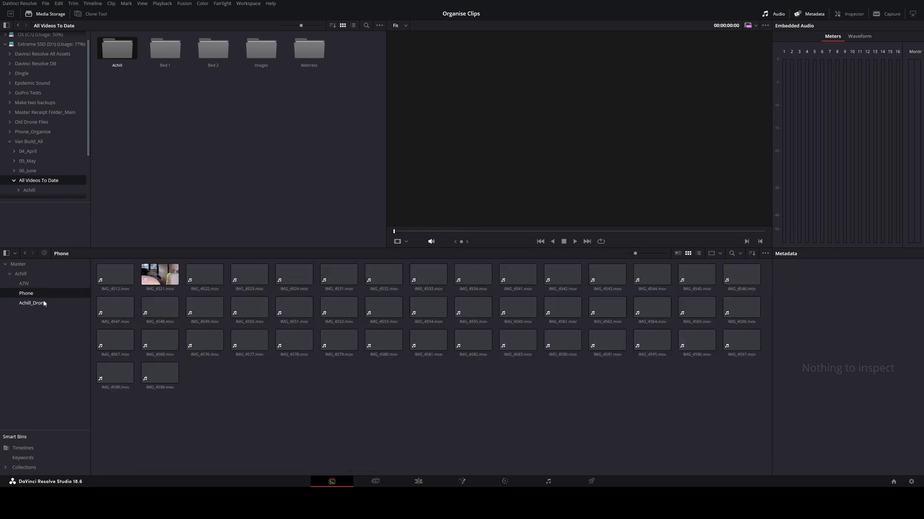
click(44, 303)
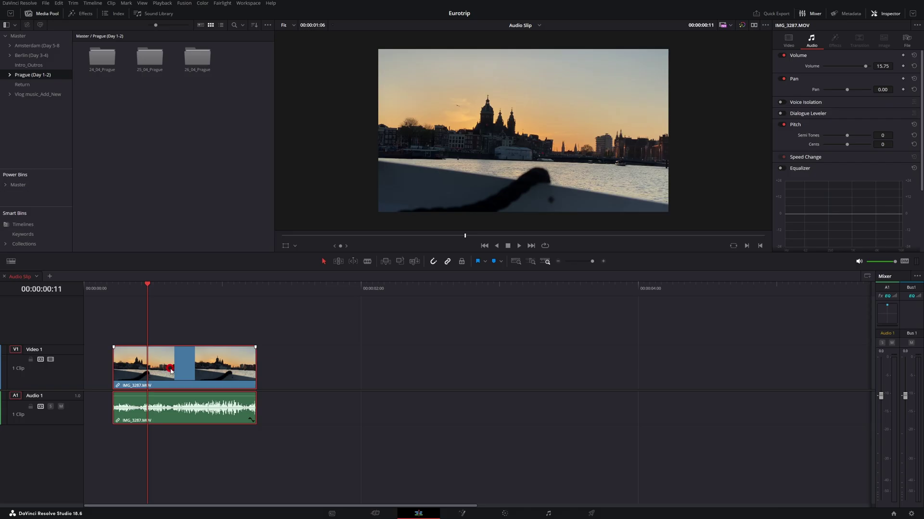
- Slip IMG_3287.MOV's audio one frame forward, then one frame back, via Trim > Slip Audio
click(79, 4)
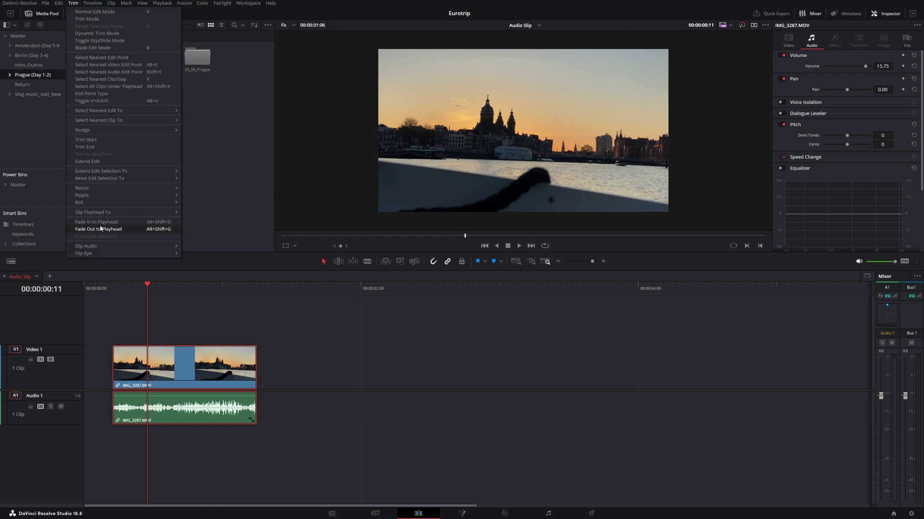
mouse_move(104, 246)
click(195, 247)
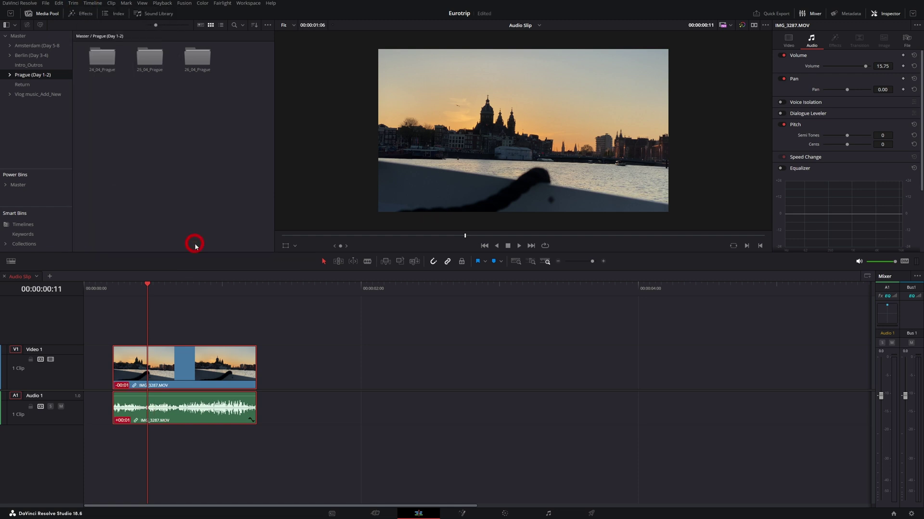
click(74, 4)
mouse_move(111, 248)
click(212, 262)
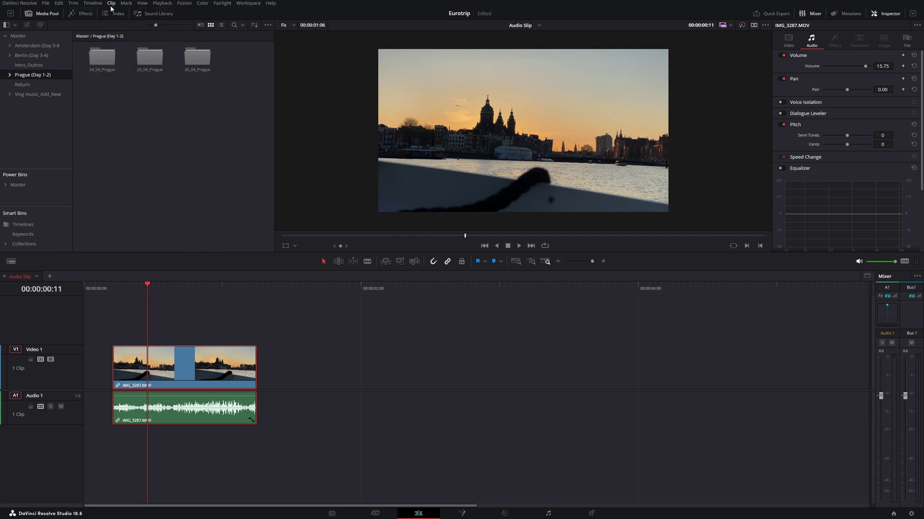
- Zoom in and nudge the audio with Alt+Left, Alt+Right and Alt+Period shortcuts
key(ctrl+equal)
click(73, 3)
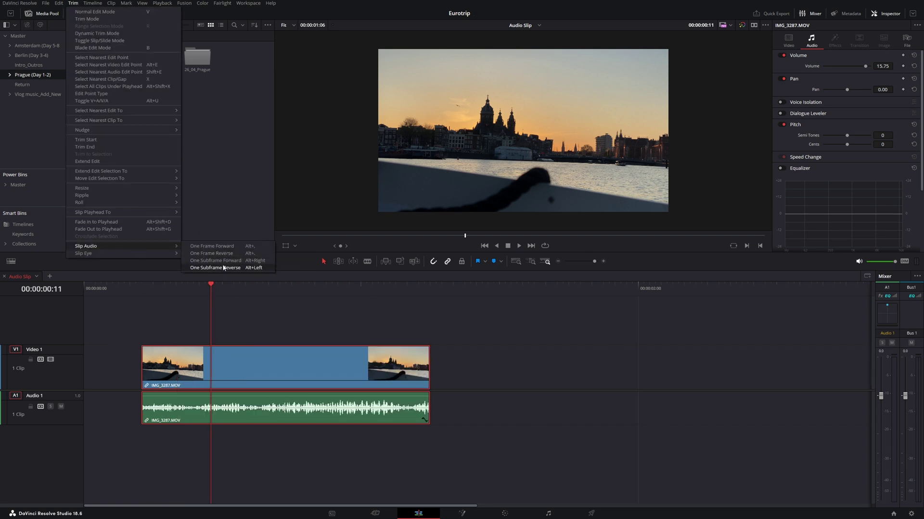
key(alt+Left)
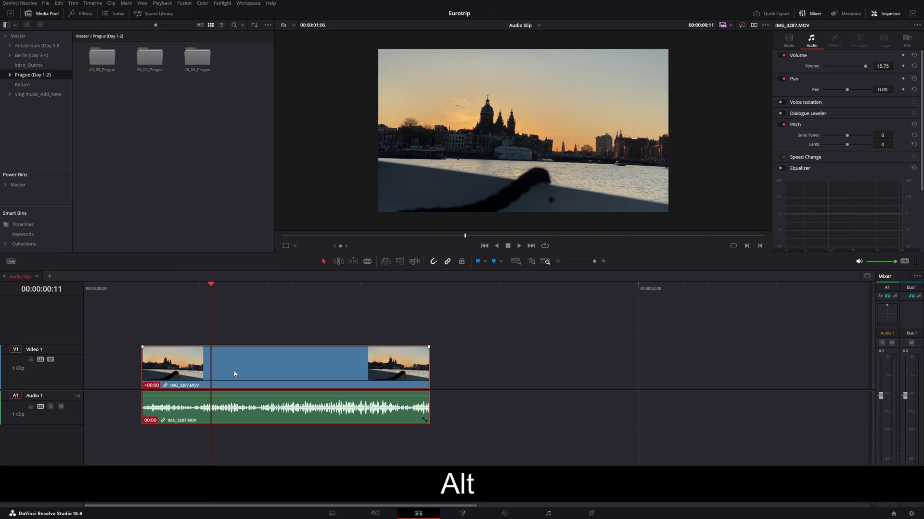
key(alt+Right)
key(alt+period)
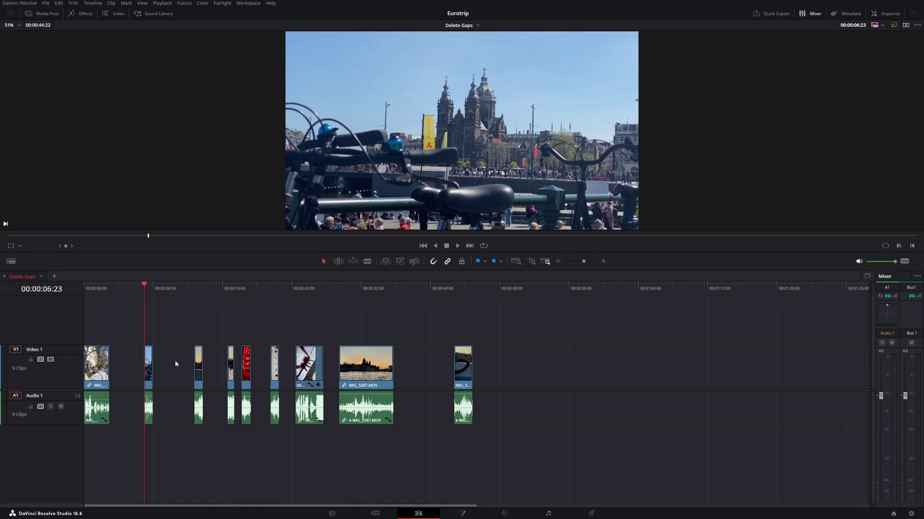
- Remove the gaps between the nine clips with Edit > Delete Gaps, then again via Ctrl+Shift+Z
click(59, 4)
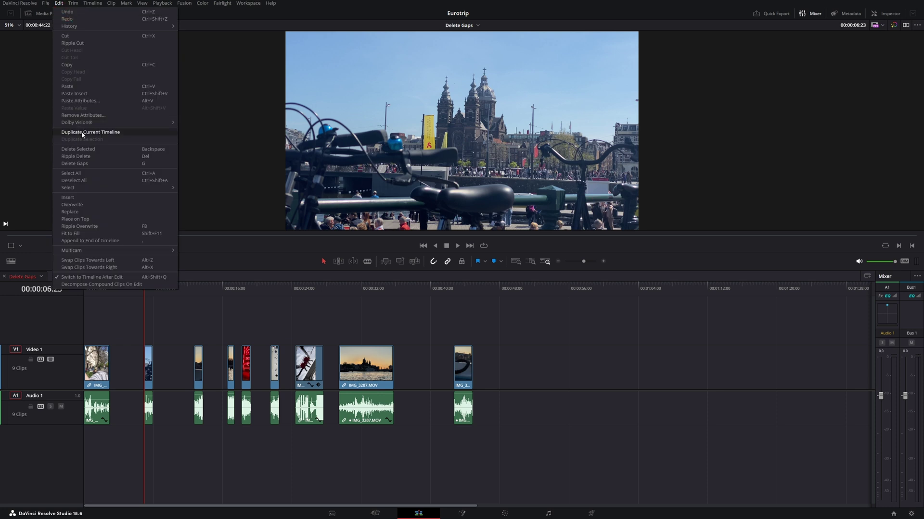
click(96, 164)
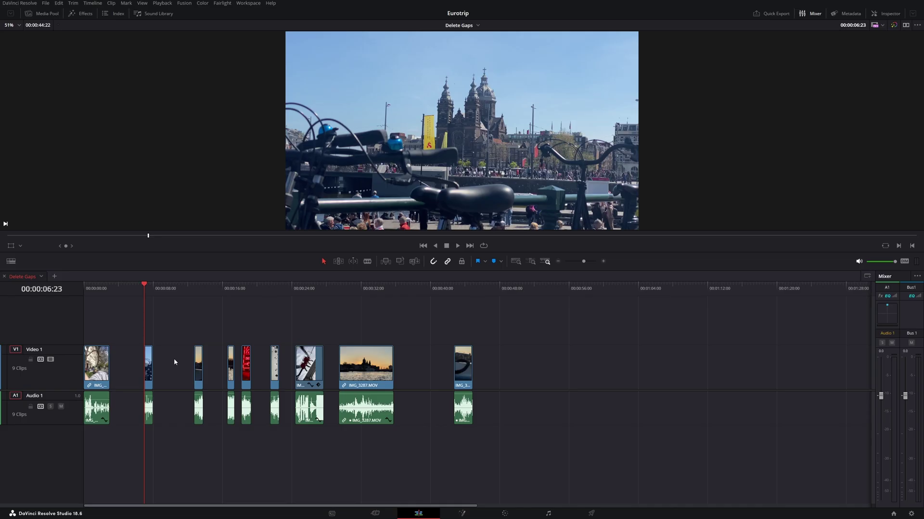
key(ctrl+shift+z)
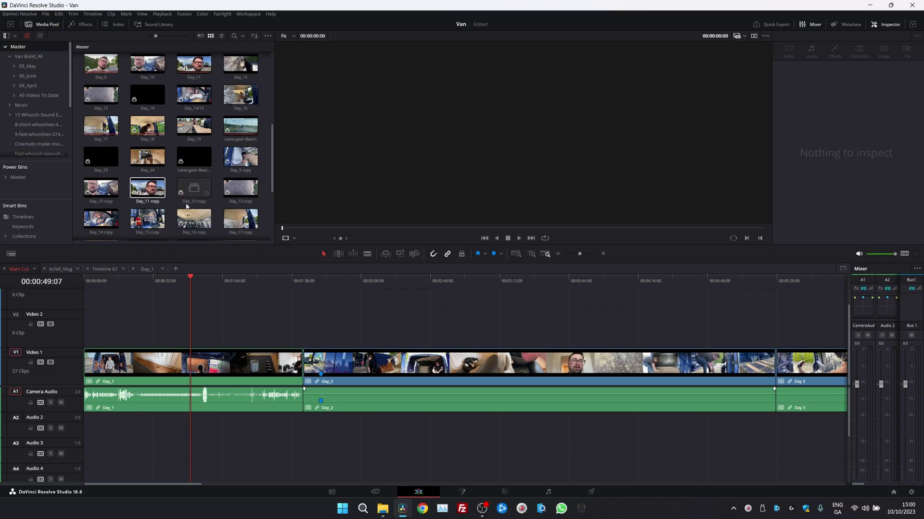
scroll(204, 213, down, 5)
scroll(204, 214, down, 3)
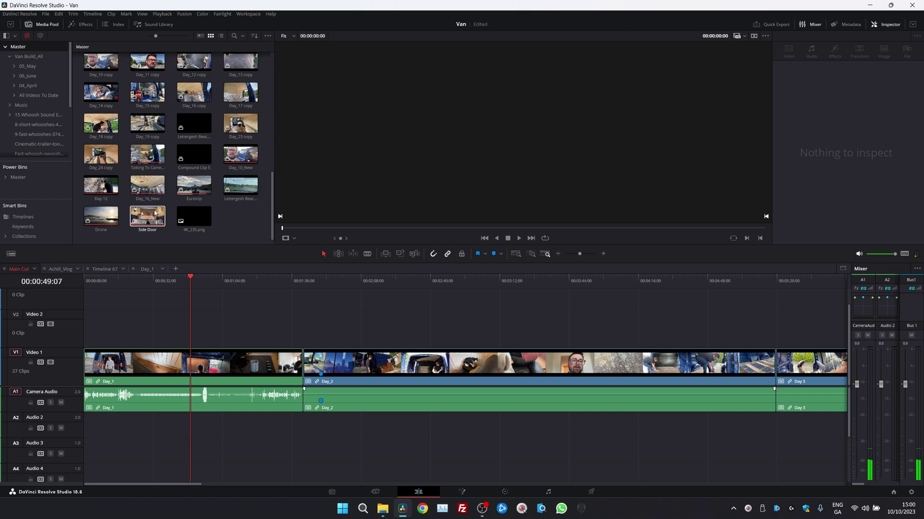
scroll(155, 213, up, 1)
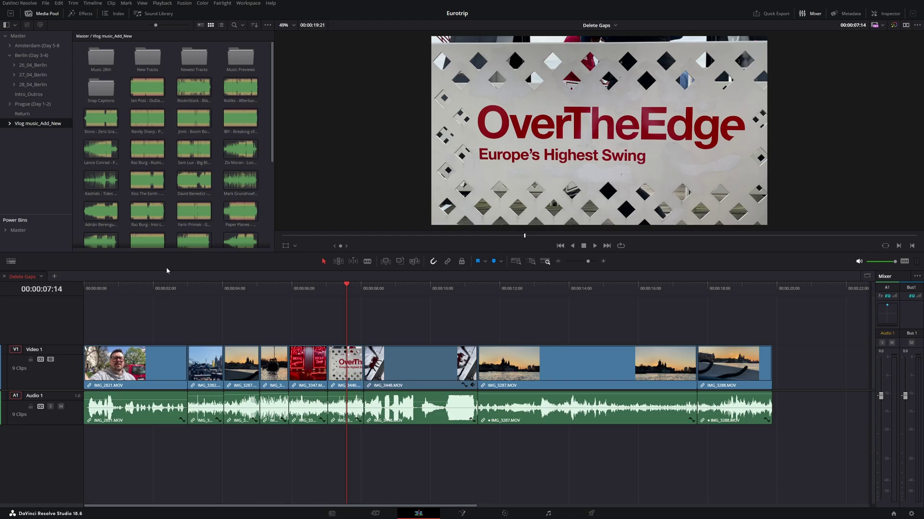
key(q)
- Enable Show Smart Bins and open Amsterdam_Day_2 from the Timelines smart bin
click(269, 26)
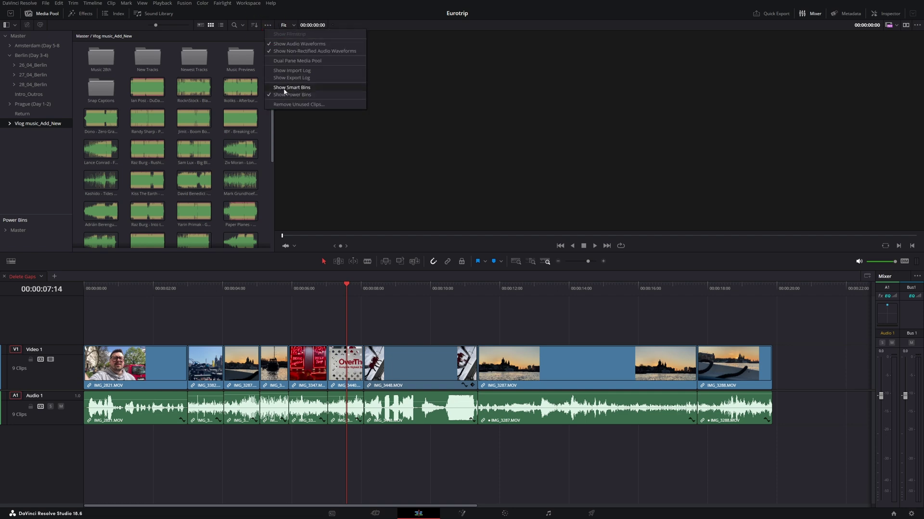
click(284, 90)
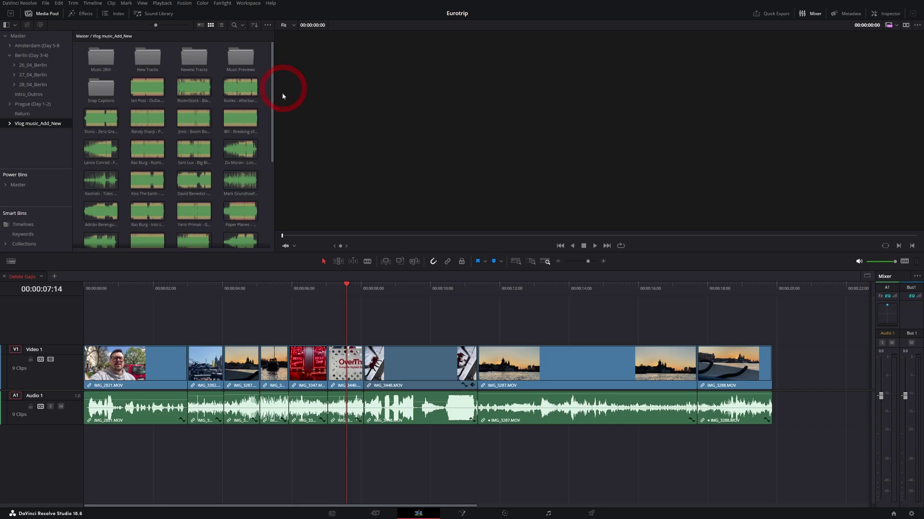
click(17, 225)
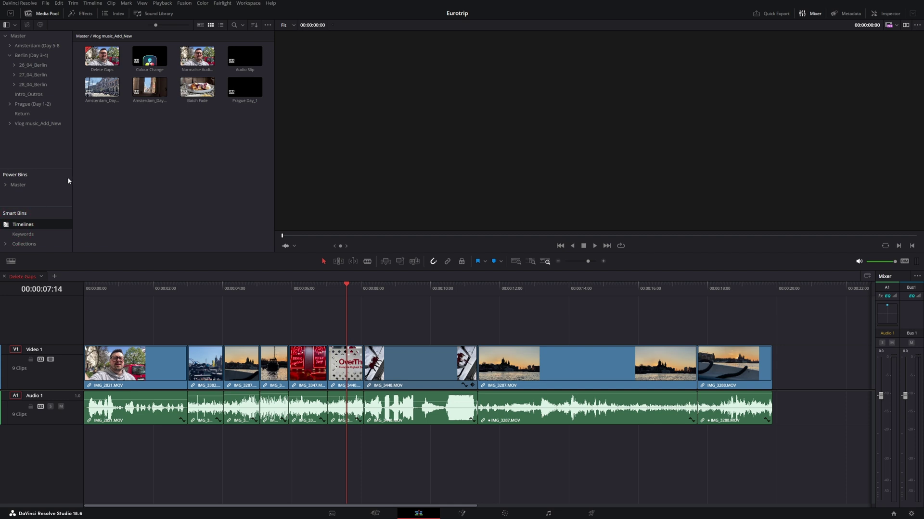
double_click(101, 90)
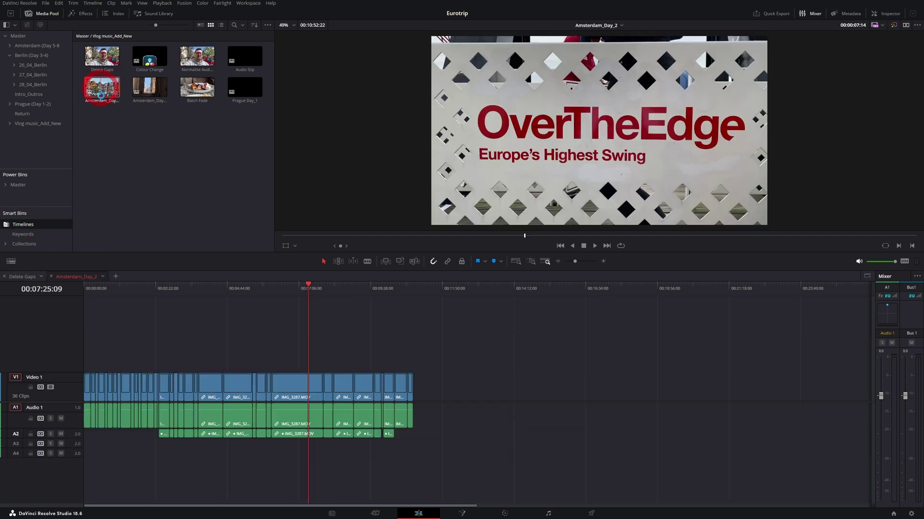